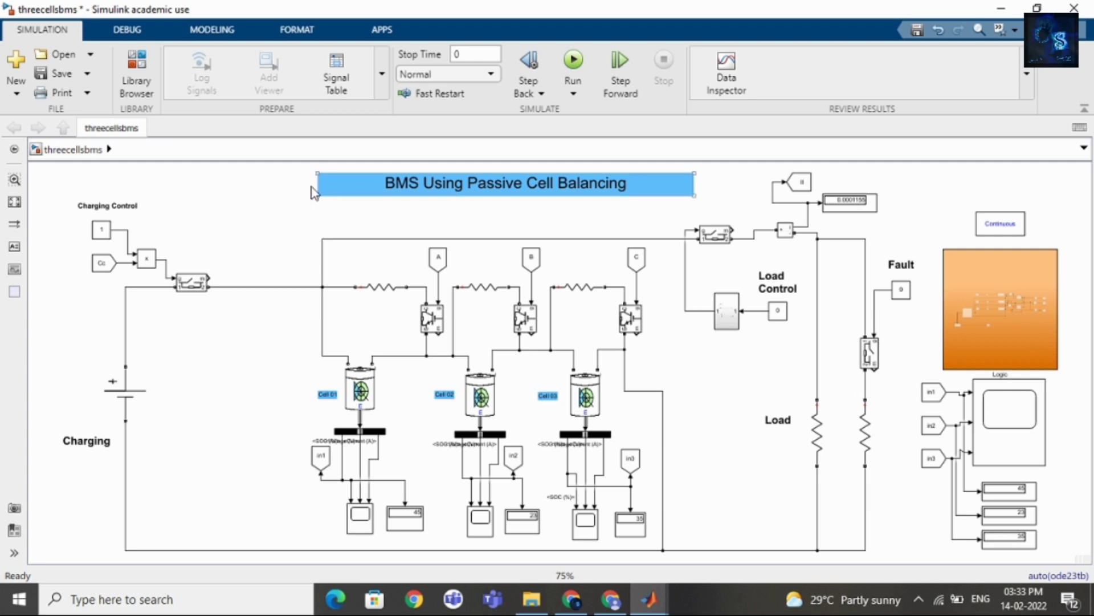
Nudge the 'BMS Using Passive Cell Balancing' title lower, then bring up the project folder in File Explorer
{"action": "left_click", "coordinate": [339, 193]}
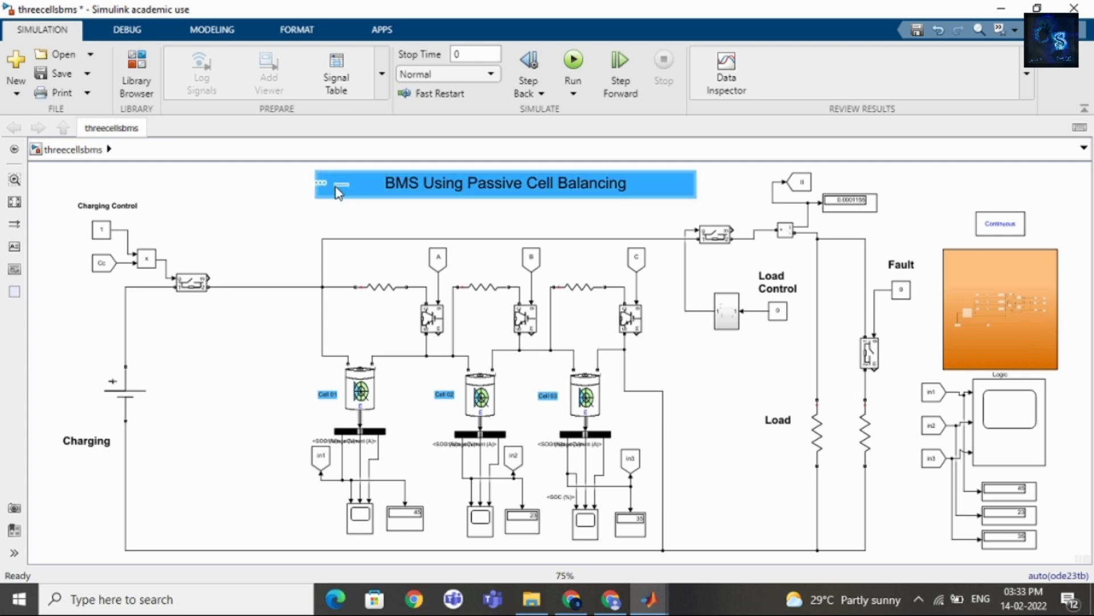
{"action": "left_click", "coordinate": [399, 209]}
{"action": "mouse_move", "coordinate": [399, 192]}
{"action": "left_mouse_down"}
{"action": "mouse_move", "coordinate": [354, 200]}
{"action": "mouse_move", "coordinate": [381, 211]}
{"action": "mouse_move", "coordinate": [371, 203]}
{"action": "left_mouse_up"}
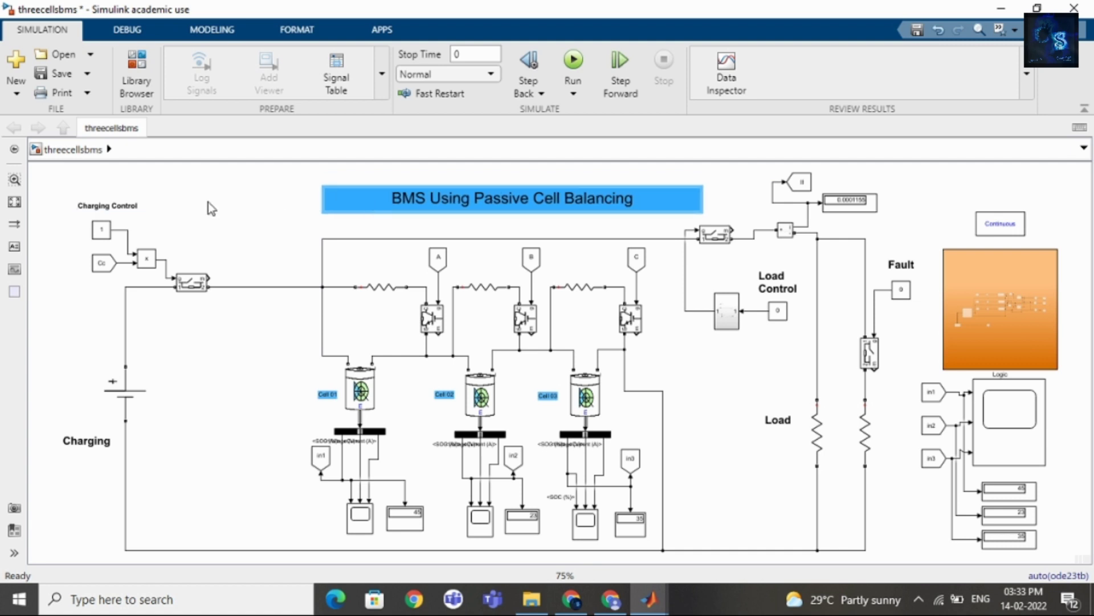
{"action": "mouse_move", "coordinate": [63, 181]}
{"action": "left_mouse_down"}
{"action": "mouse_move", "coordinate": [842, 497]}
{"action": "mouse_move", "coordinate": [258, 312]}
{"action": "mouse_move", "coordinate": [76, 215]}
{"action": "mouse_move", "coordinate": [117, 215]}
{"action": "left_mouse_up"}
{"action": "left_click", "coordinate": [13, 202]}
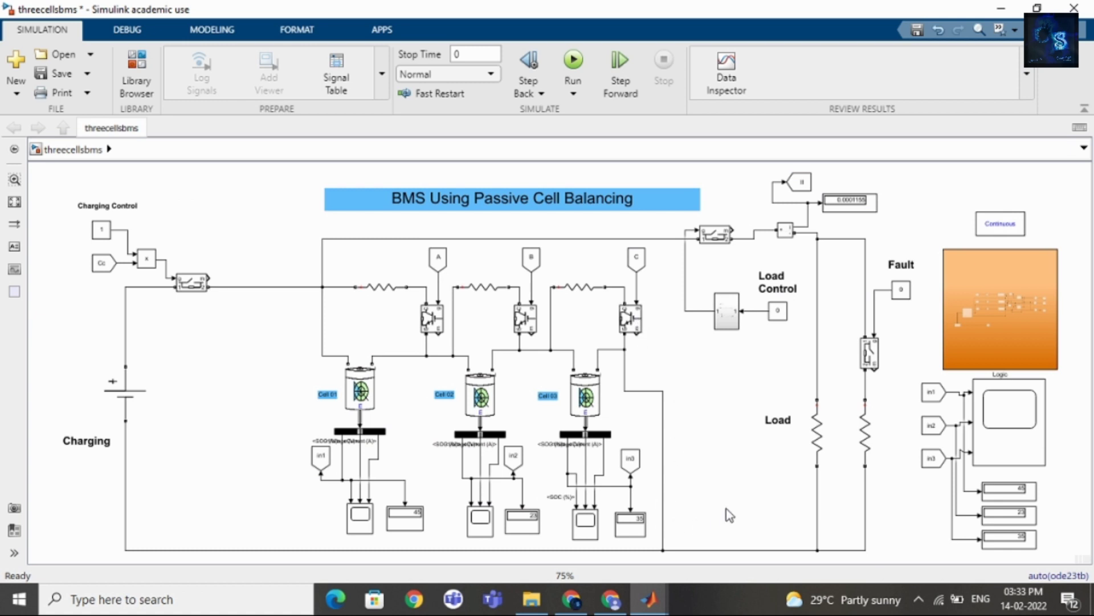
{"action": "left_click", "coordinate": [532, 599]}
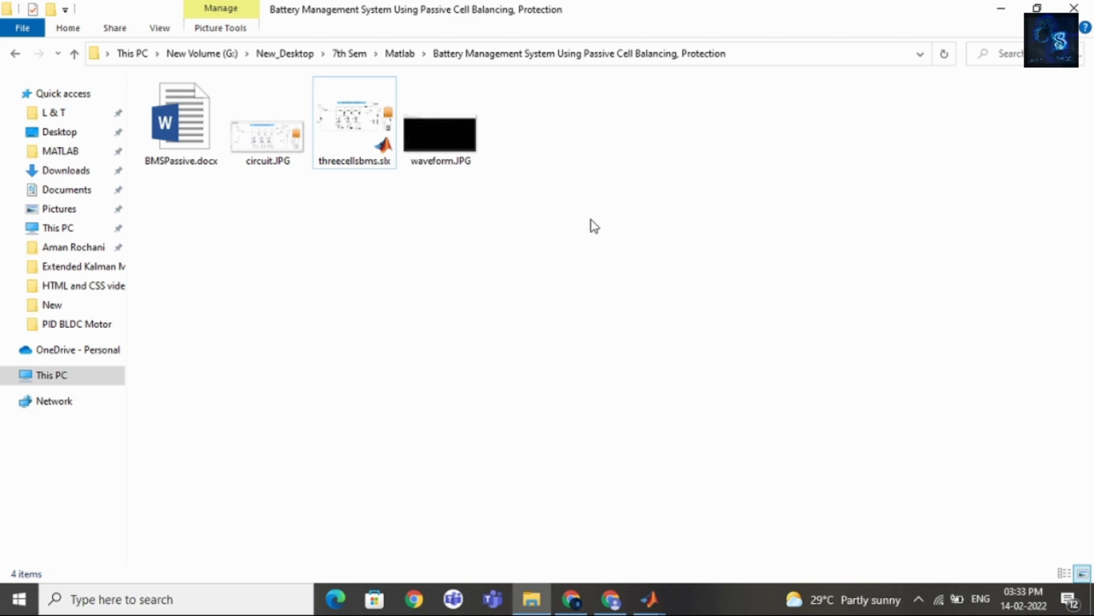
Review threecellsbms.slx, BMSPassive.docx and waveform.JPG, then return to the threecellsbms model window
{"action": "left_click_drag", "start_coordinate": [575, 216], "coordinate": [156, 116]}
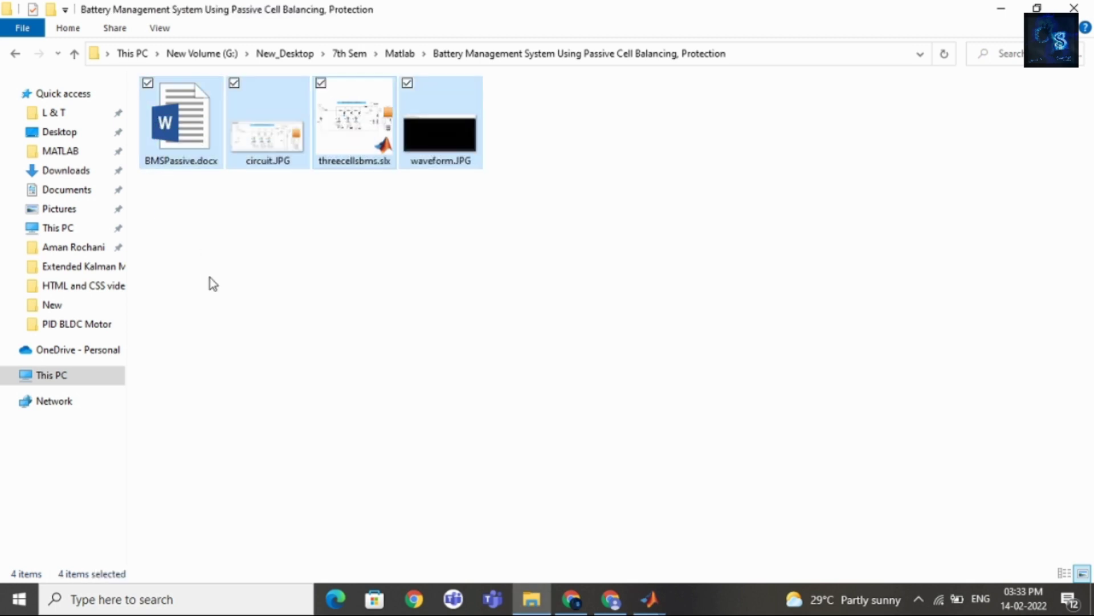
{"action": "left_click", "coordinate": [190, 159]}
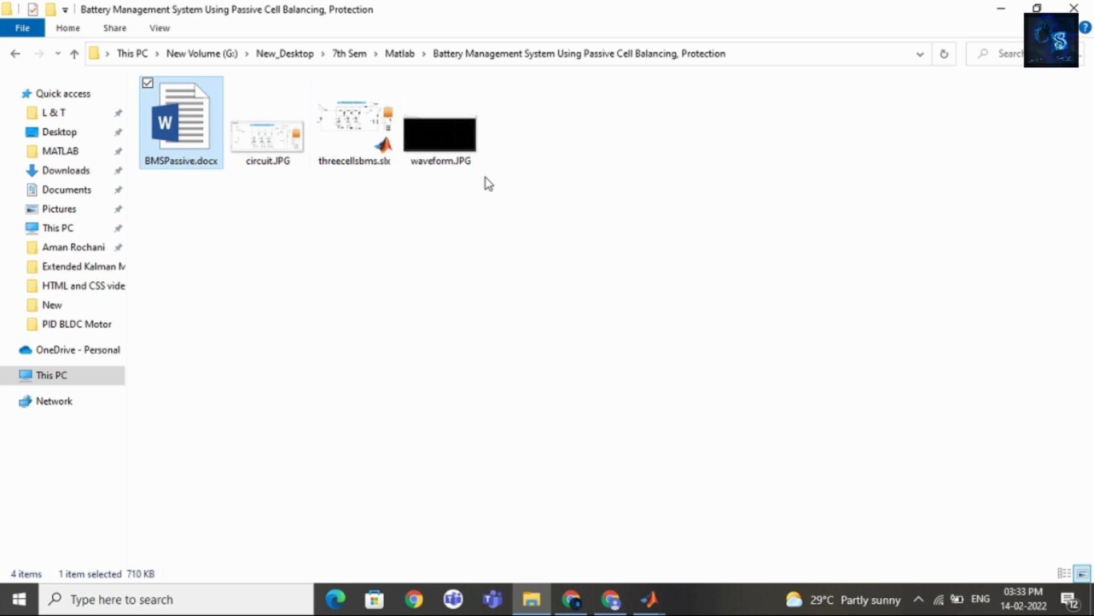
{"action": "left_click", "coordinate": [423, 153]}
{"action": "left_click", "coordinate": [407, 240]}
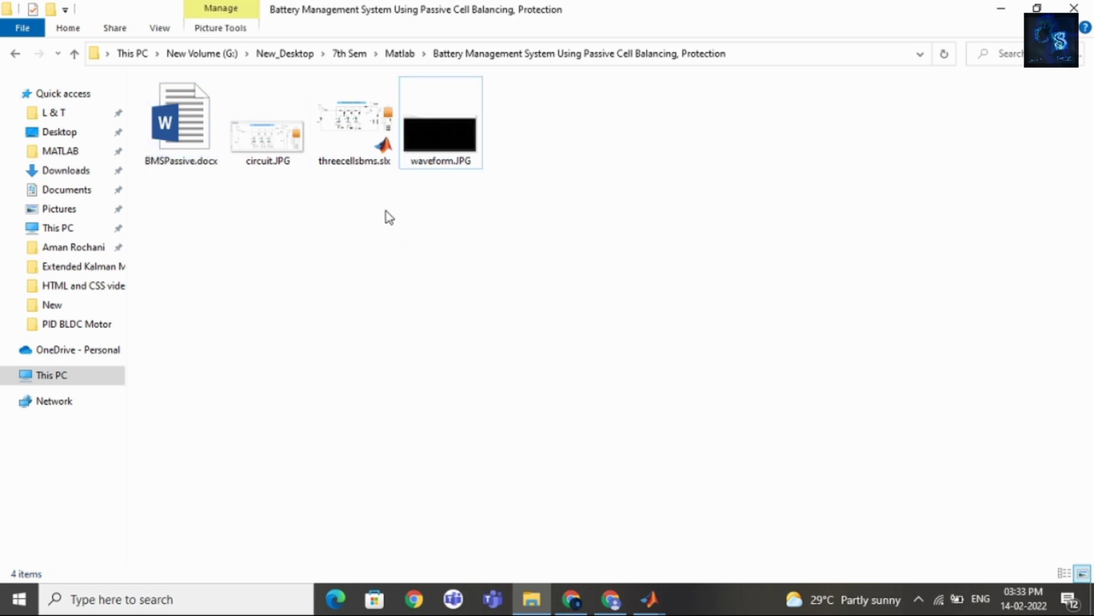
{"action": "left_click", "coordinate": [359, 137]}
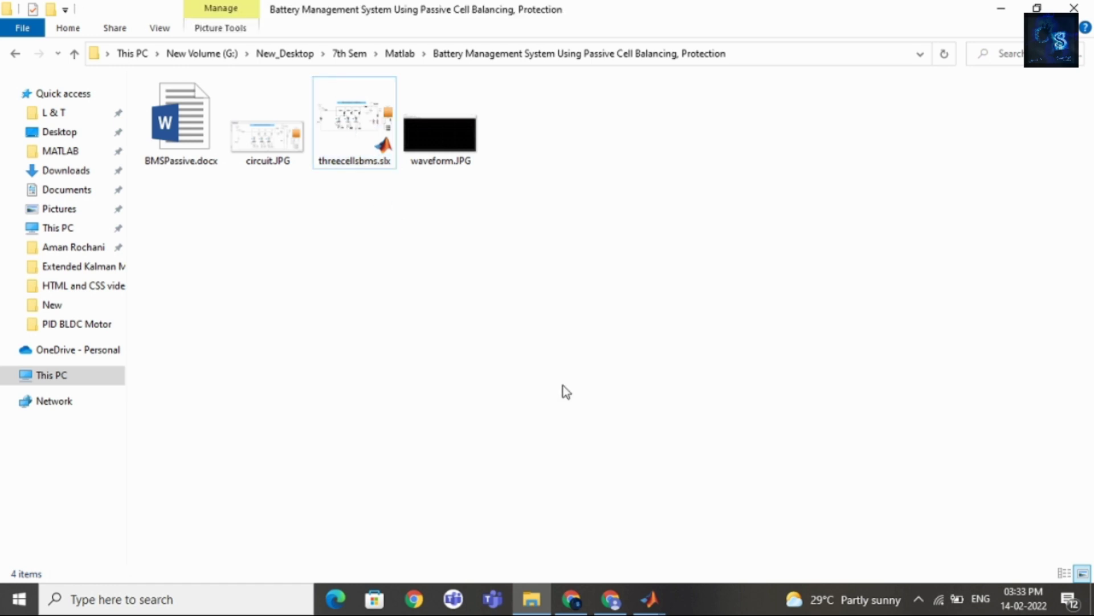
{"action": "mouse_move", "coordinate": [650, 599]}
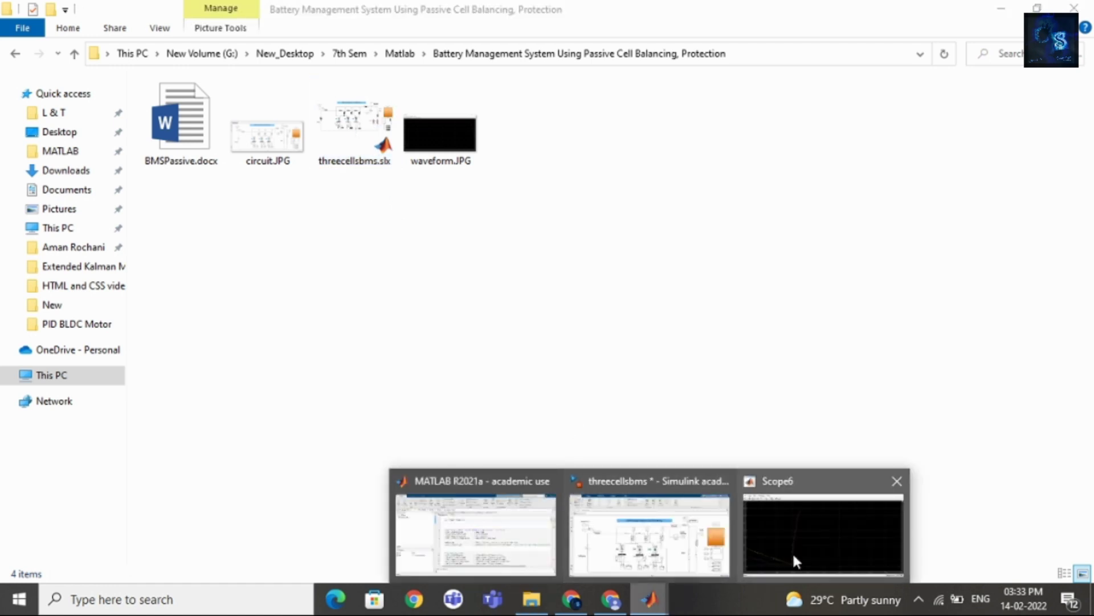
{"action": "left_click", "coordinate": [689, 543]}
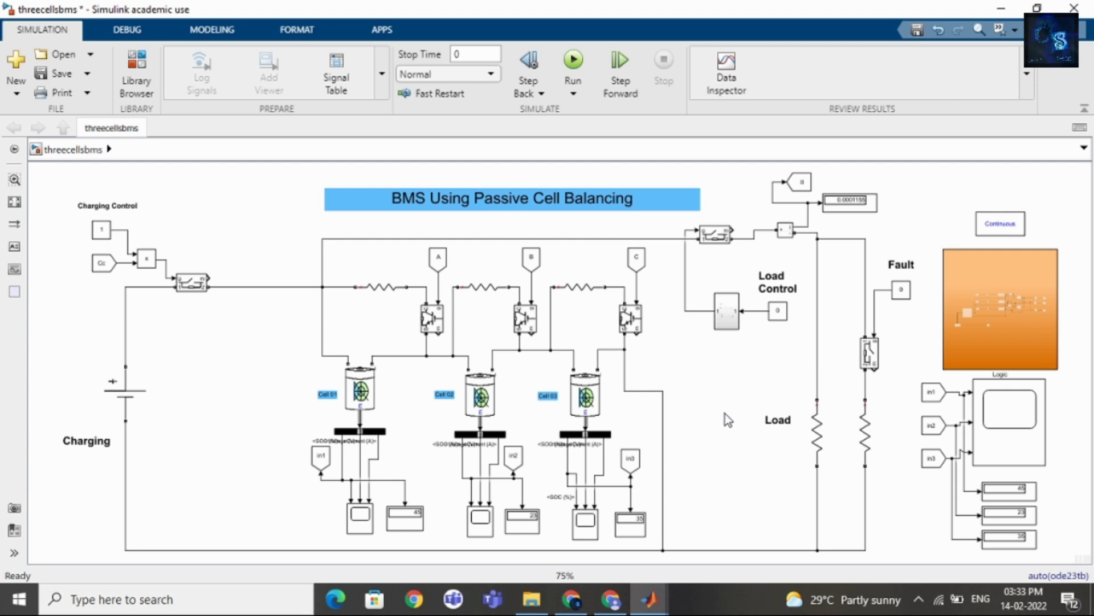
{"action": "left_click", "coordinate": [365, 395]}
{"action": "left_click", "coordinate": [363, 393]}
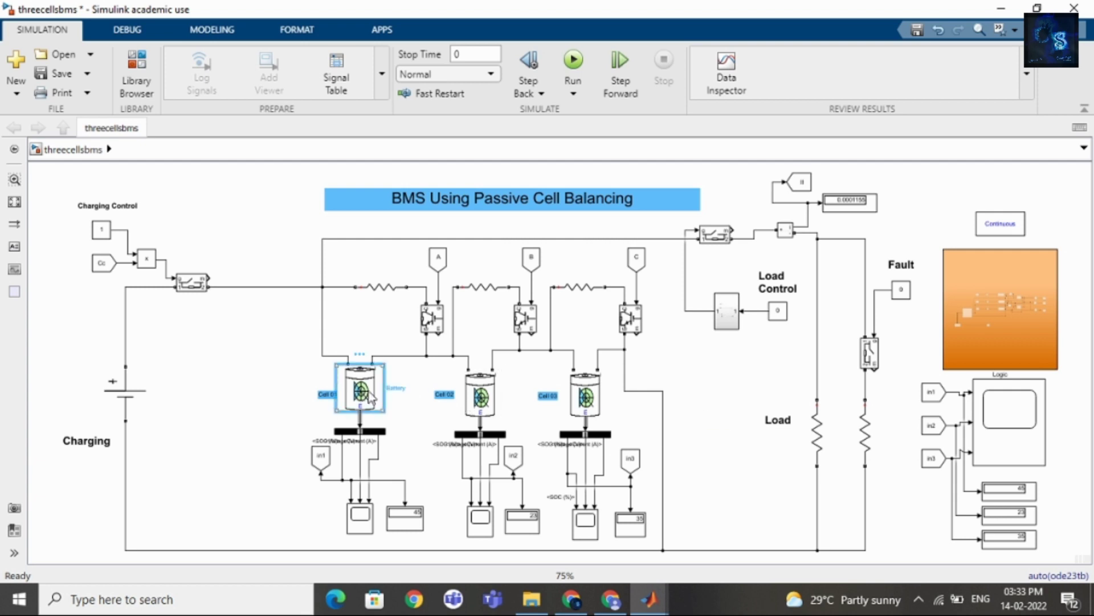
{"action": "left_click", "coordinate": [481, 397]}
{"action": "left_click", "coordinate": [603, 402]}
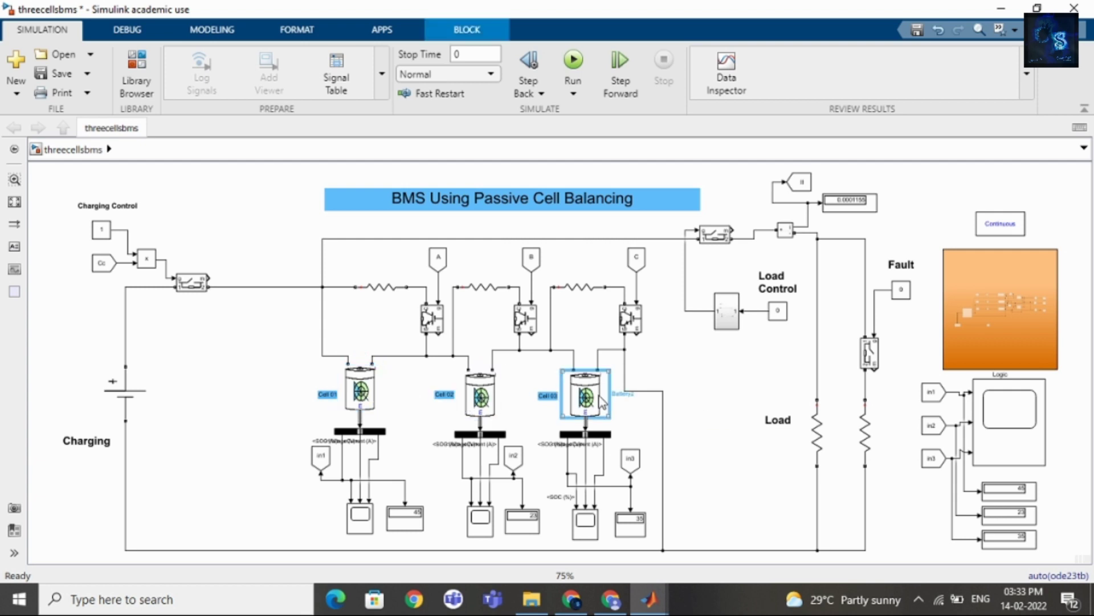
{"action": "left_click", "coordinate": [726, 374]}
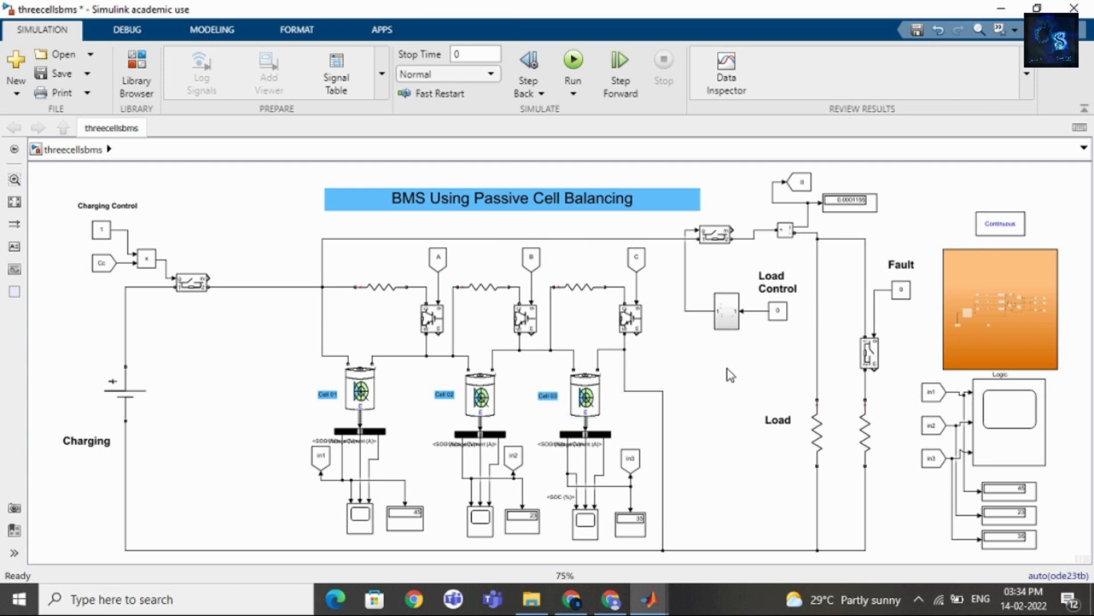
{"action": "left_click_drag", "start_coordinate": [253, 228], "coordinate": [272, 279]}
{"action": "left_click", "coordinate": [726, 314]}
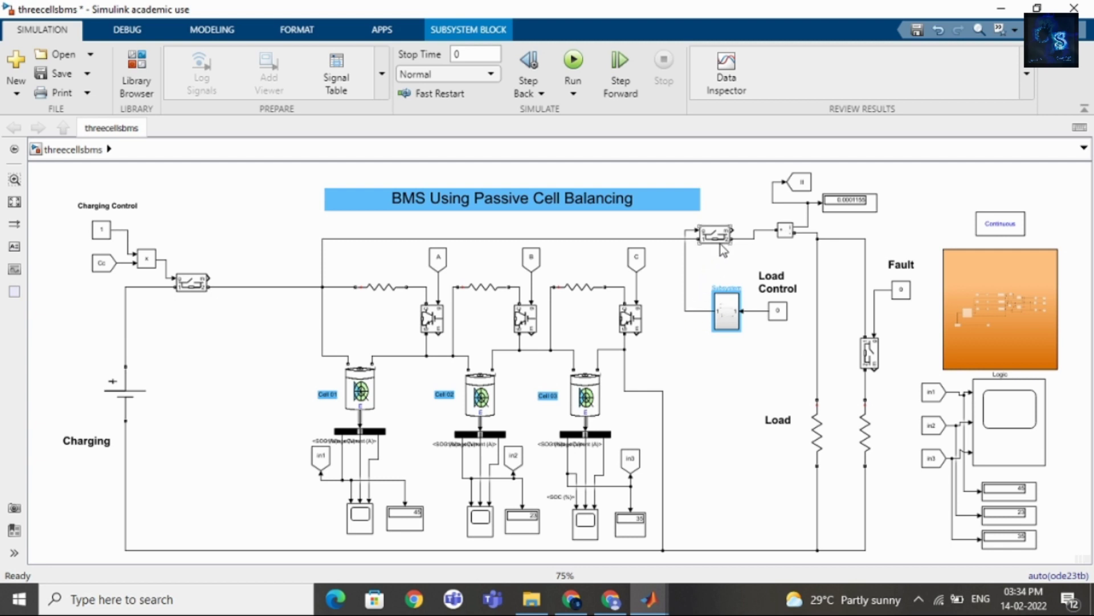
{"action": "left_click", "coordinate": [696, 386]}
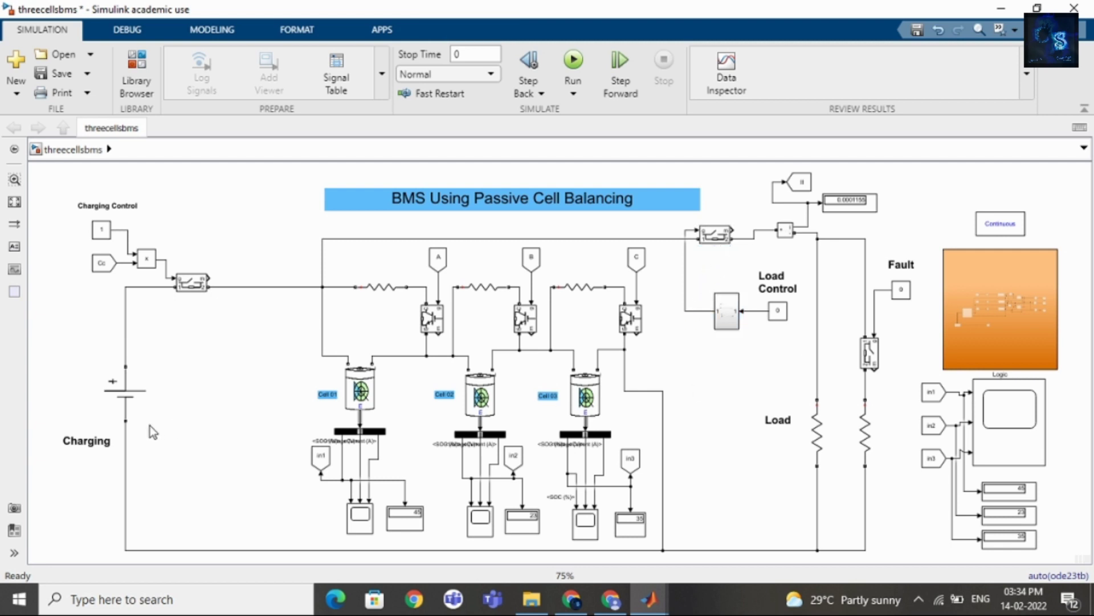
{"action": "left_click_drag", "start_coordinate": [32, 376], "coordinate": [135, 469]}
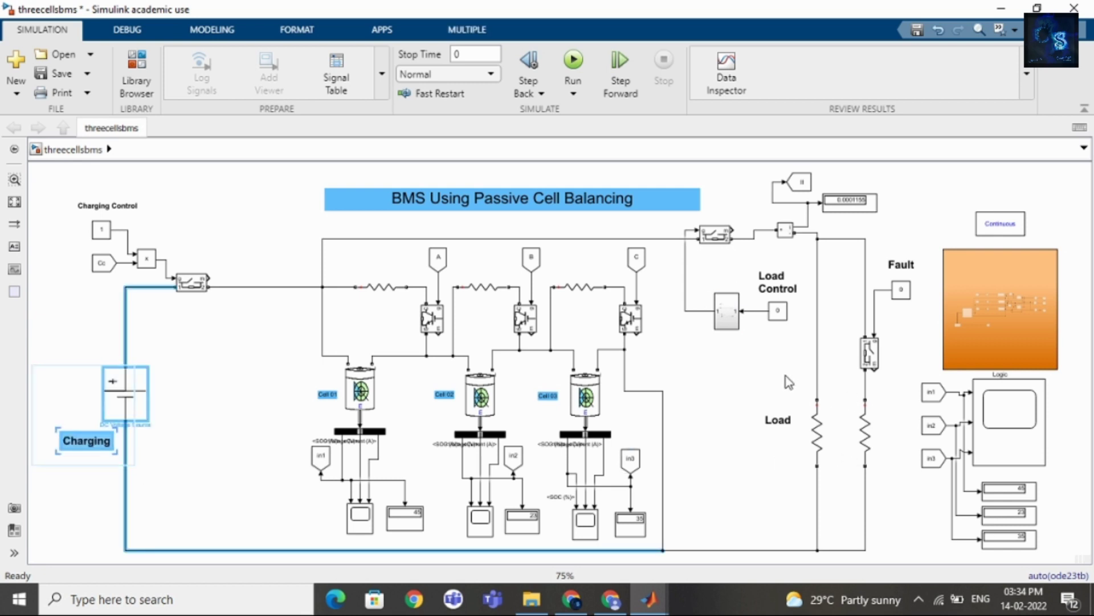
{"action": "left_click_drag", "start_coordinate": [782, 366], "coordinate": [784, 398]}
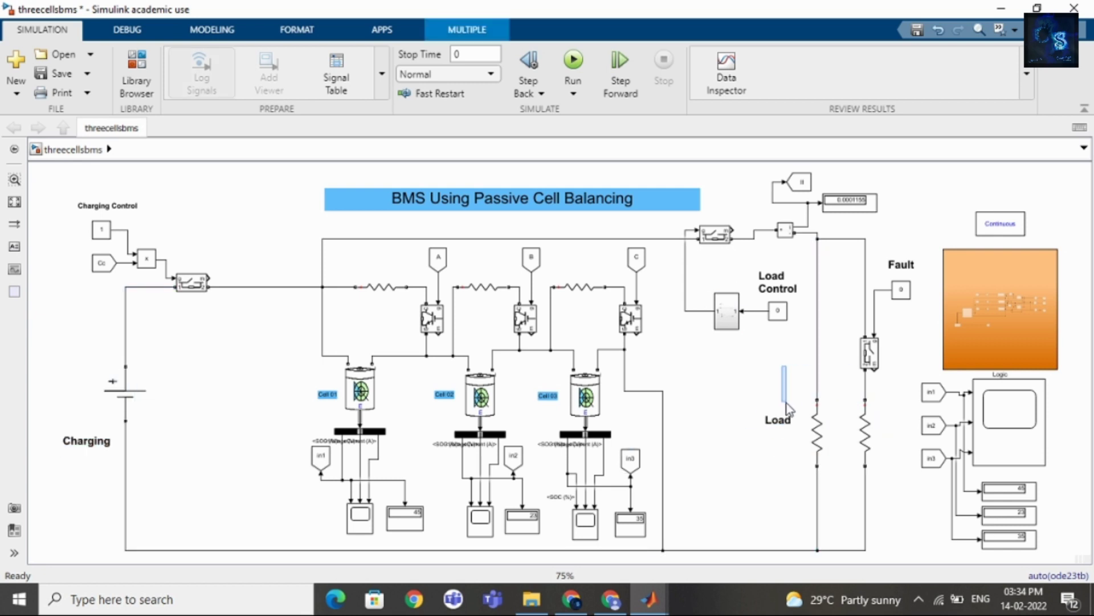
{"action": "left_click", "coordinate": [355, 379]}
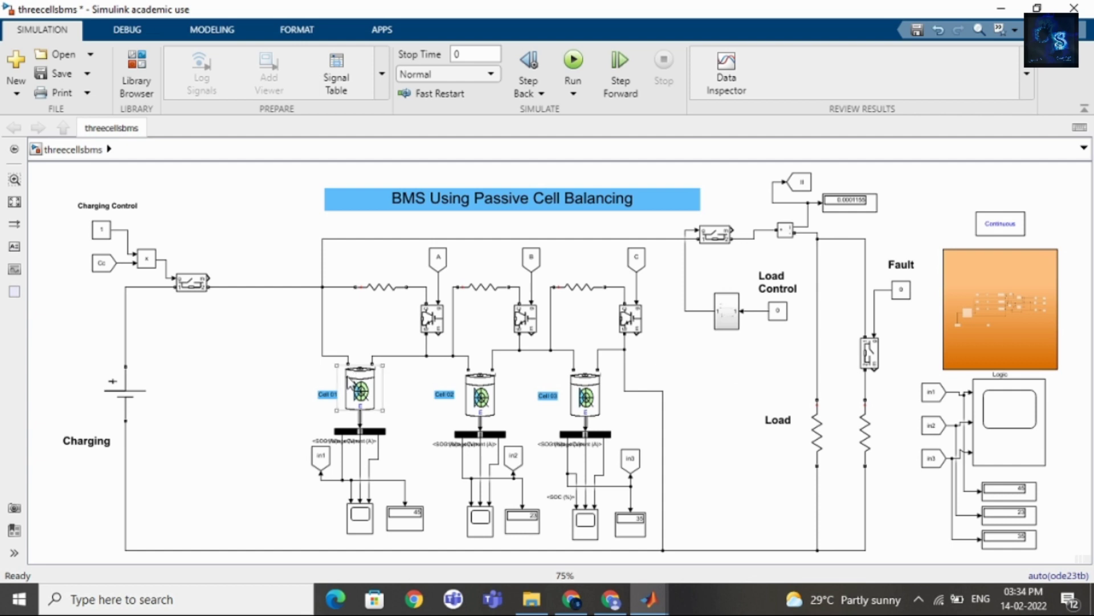
{"action": "left_click", "coordinate": [399, 376]}
{"action": "left_click", "coordinate": [1007, 434]}
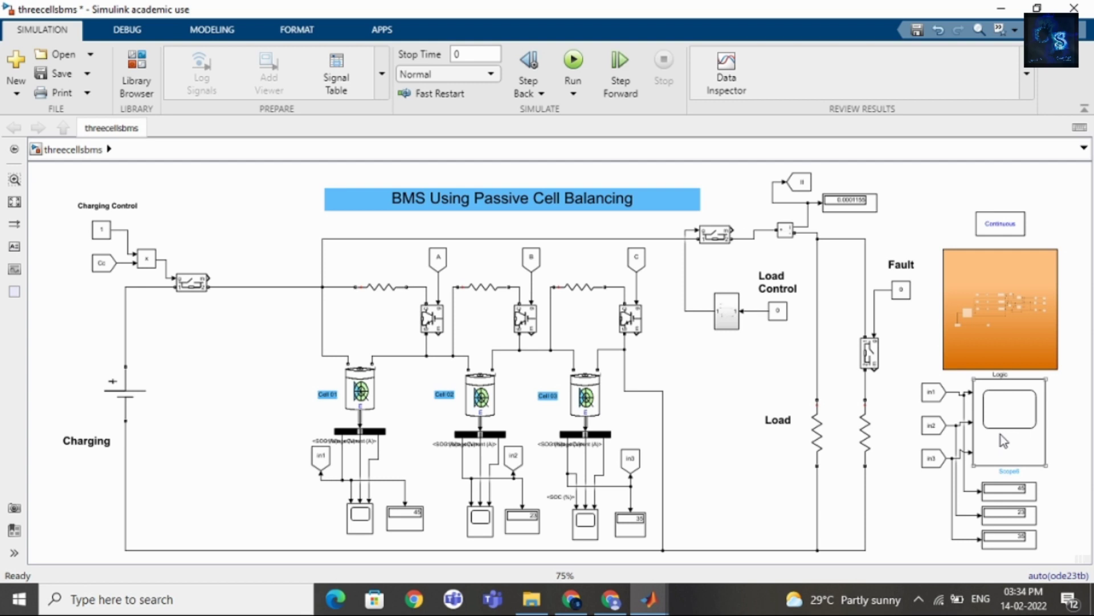
{"action": "left_click", "coordinate": [904, 431]}
{"action": "left_click", "coordinate": [371, 393]}
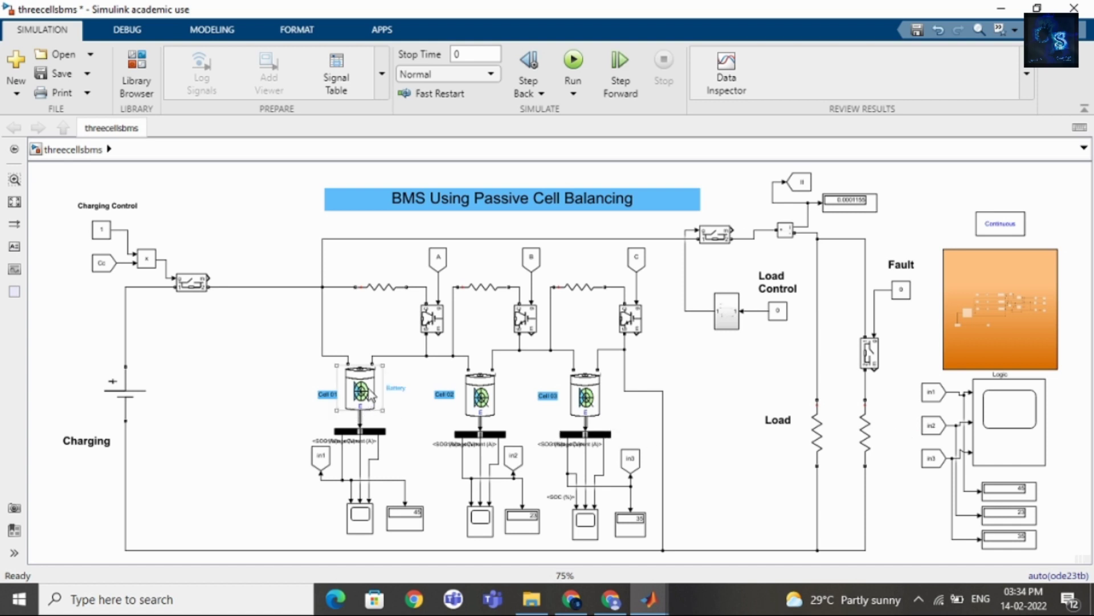
{"action": "double_click", "coordinate": [371, 394]}
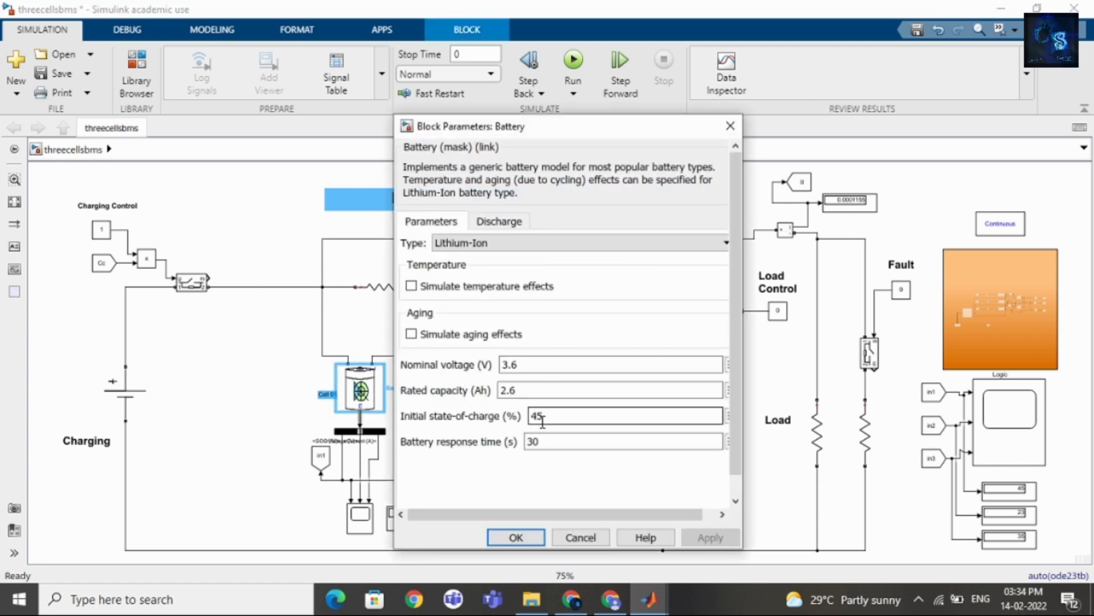
{"action": "left_click", "coordinate": [516, 537]}
{"action": "double_click", "coordinate": [484, 399]}
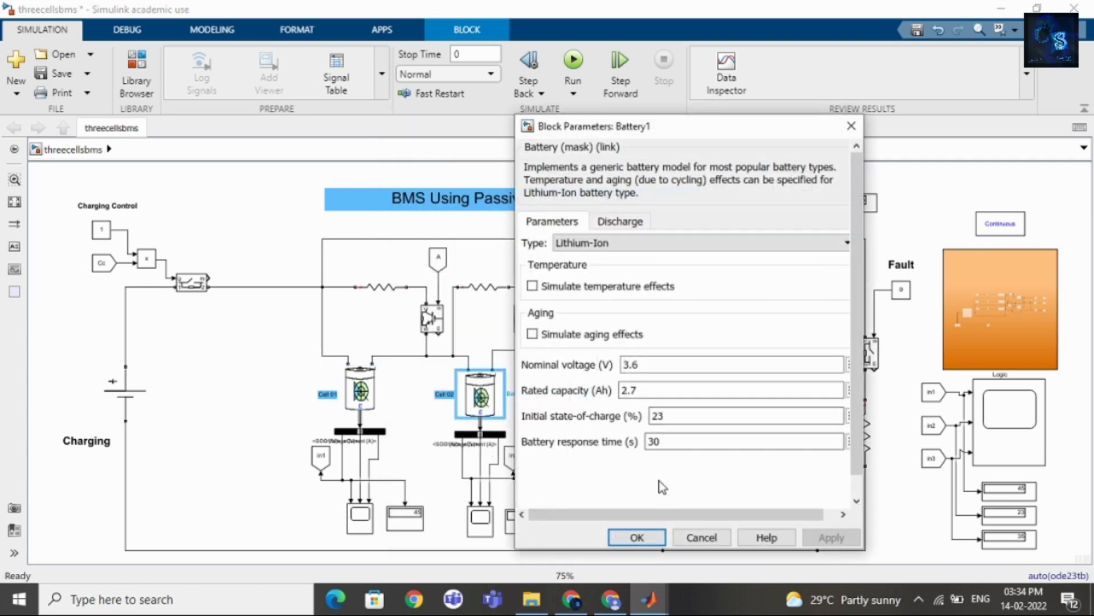
{"action": "left_click", "coordinate": [637, 537]}
{"action": "double_click", "coordinate": [586, 395]}
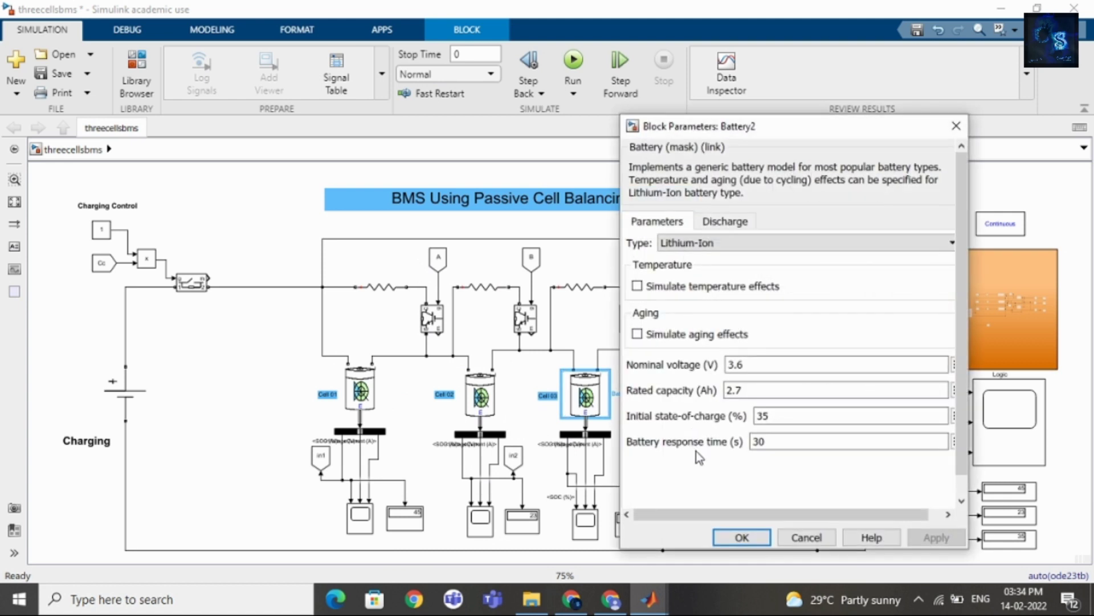
{"action": "left_click", "coordinate": [757, 537]}
{"action": "left_click", "coordinate": [535, 556]}
{"action": "scroll", "coordinate": [528, 556], "scroll_direction": "up", "scroll_amount": 2}
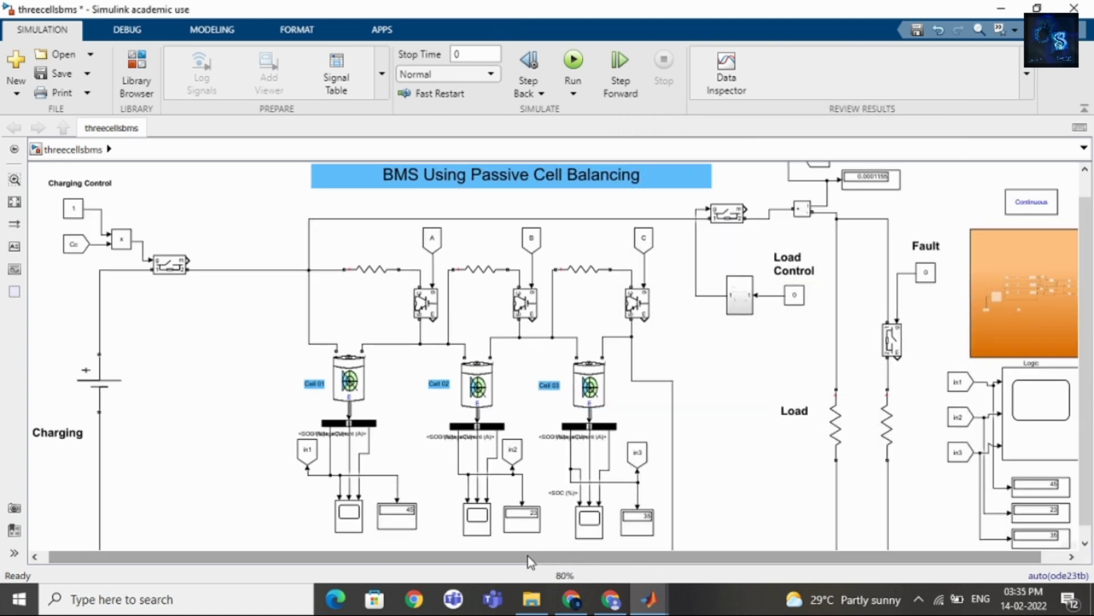
{"action": "scroll", "coordinate": [420, 539], "scroll_direction": "up", "scroll_amount": 2}
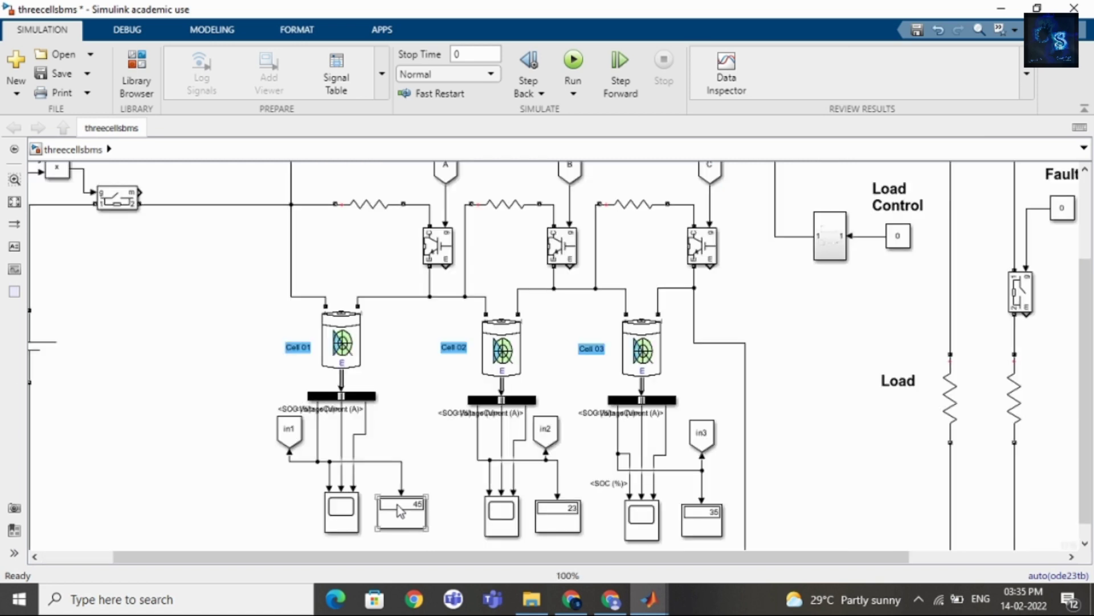
{"action": "left_click", "coordinate": [423, 520]}
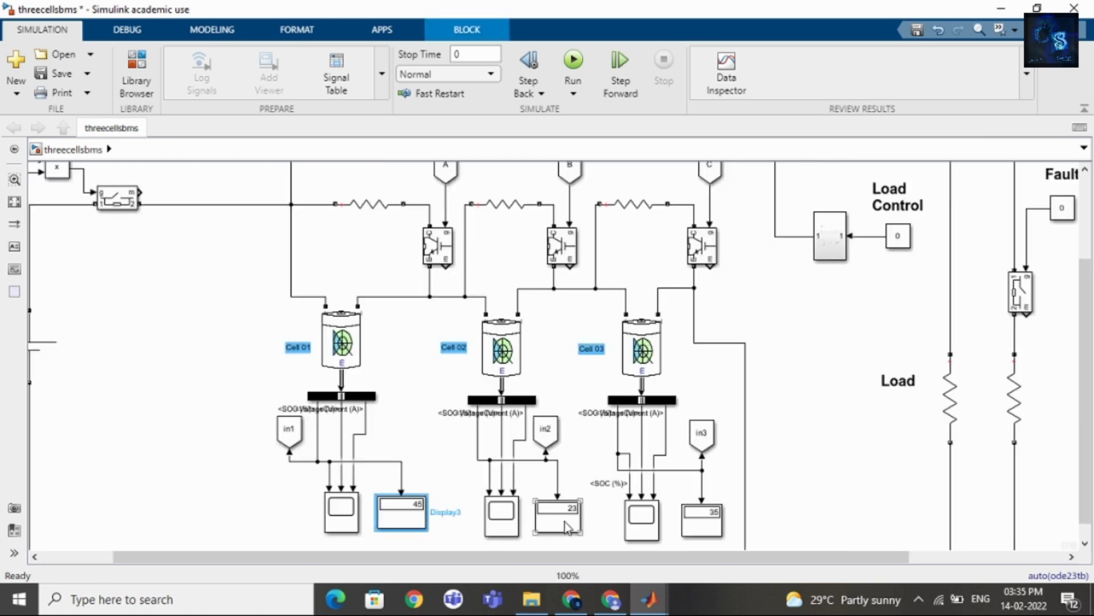
{"action": "left_click", "coordinate": [562, 522]}
{"action": "left_click", "coordinate": [706, 522]}
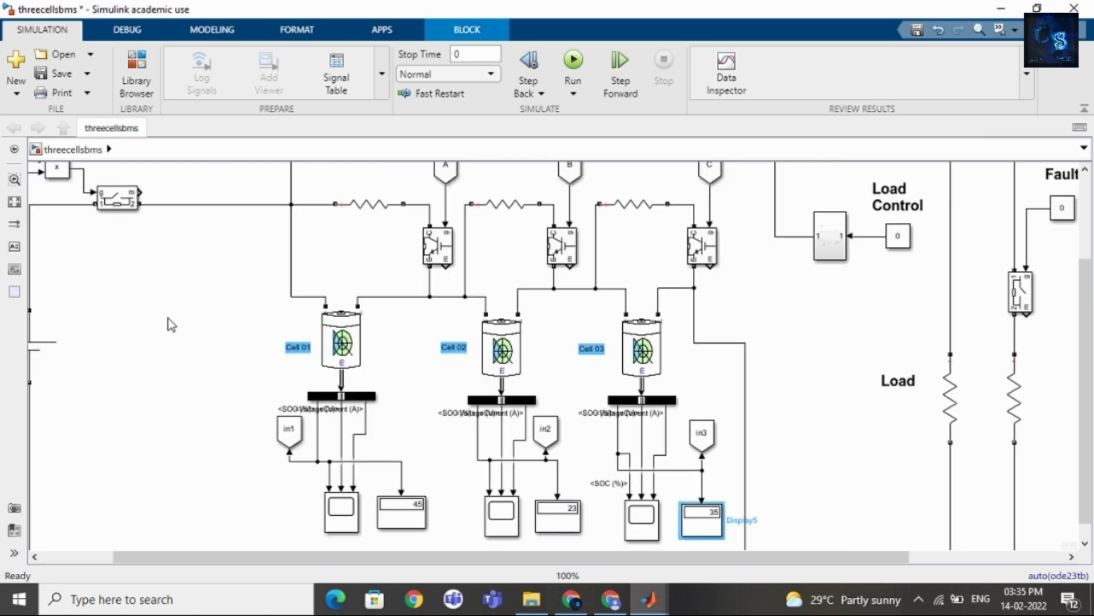
{"action": "left_click", "coordinate": [14, 202]}
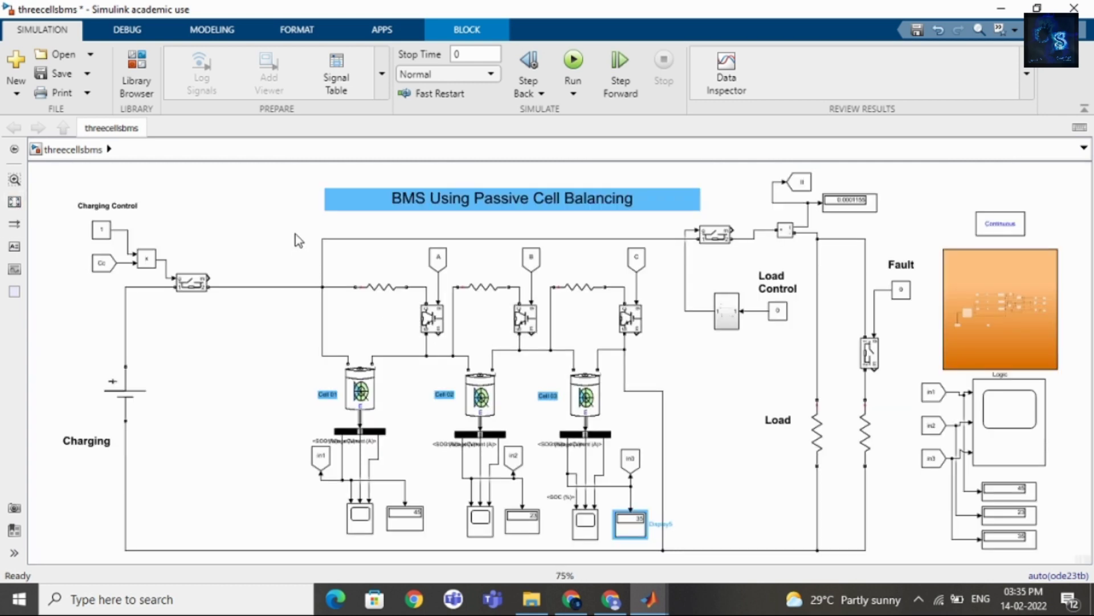
{"action": "left_click_drag", "start_coordinate": [296, 231], "coordinate": [298, 260]}
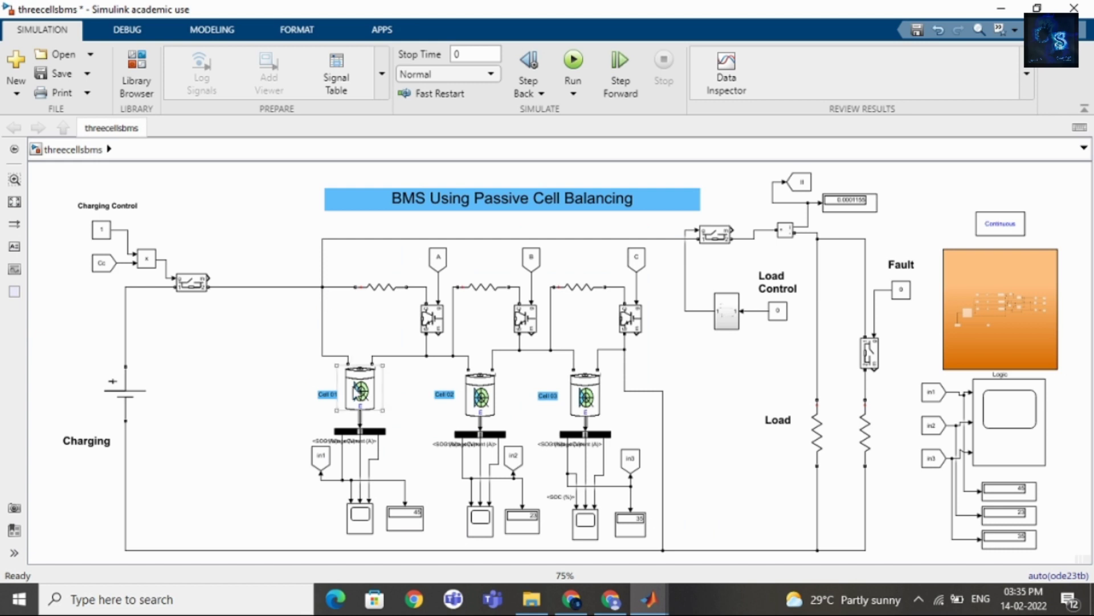
{"action": "left_click", "coordinate": [364, 290]}
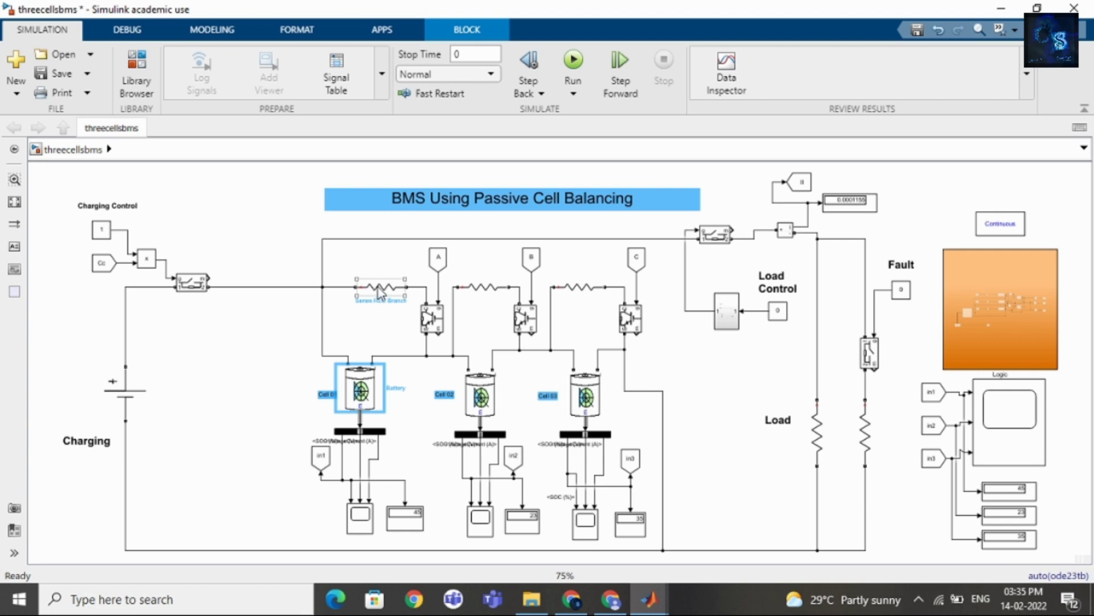
{"action": "left_click", "coordinate": [393, 379]}
{"action": "left_click", "coordinate": [392, 336]}
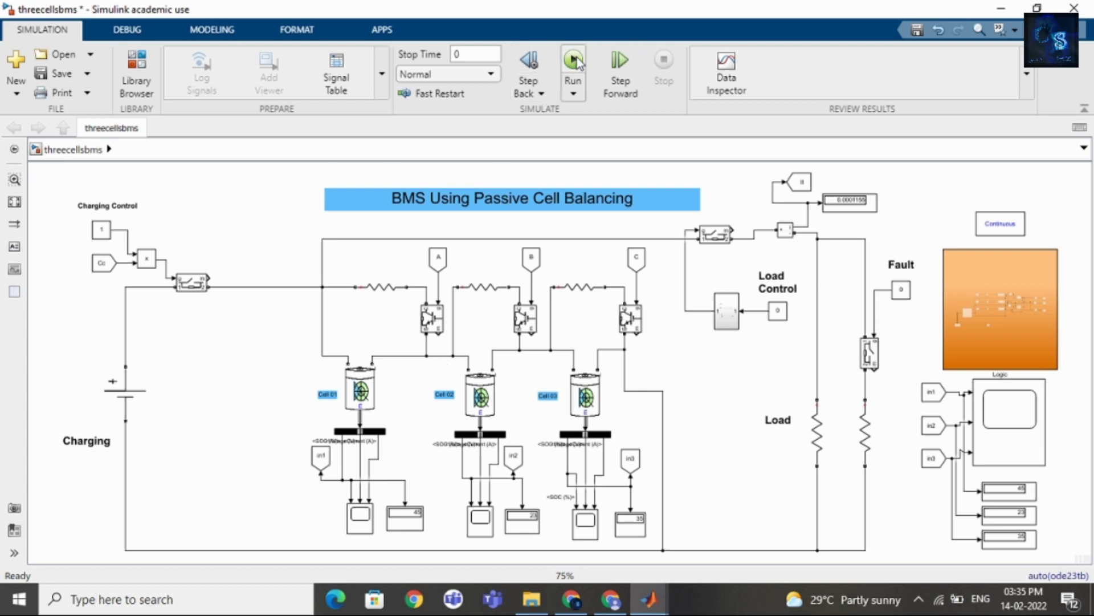
Set the simulation stop time to inf
{"action": "left_click", "coordinate": [470, 55]}
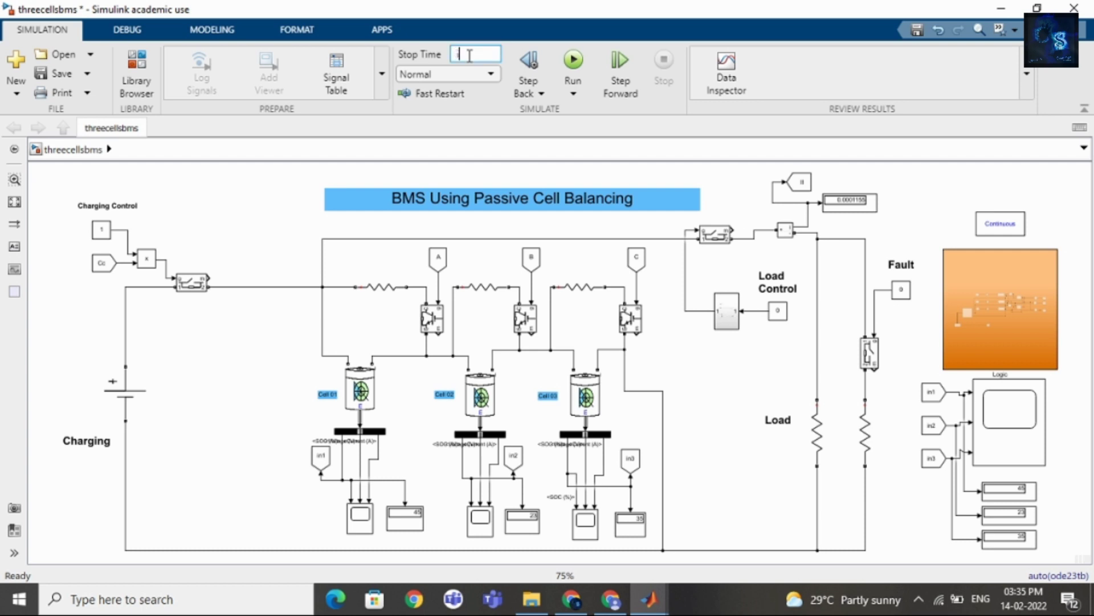
{"action": "type", "text": "in"}
{"action": "key", "text": "BackSpace"}
{"action": "double_click", "coordinate": [470, 55]}
{"action": "type", "text": "i"}
{"action": "key", "text": "Return"}
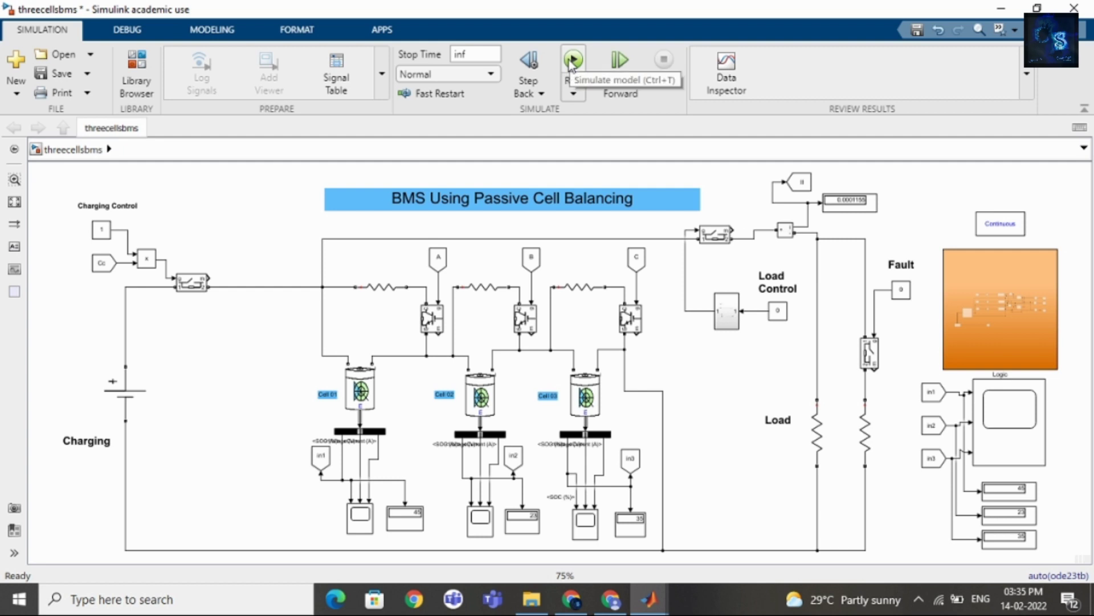
Inspect the Cell 03 and Cell 02 batteries and the charging source on the diagram
{"action": "left_click", "coordinate": [571, 402]}
{"action": "left_click", "coordinate": [520, 401]}
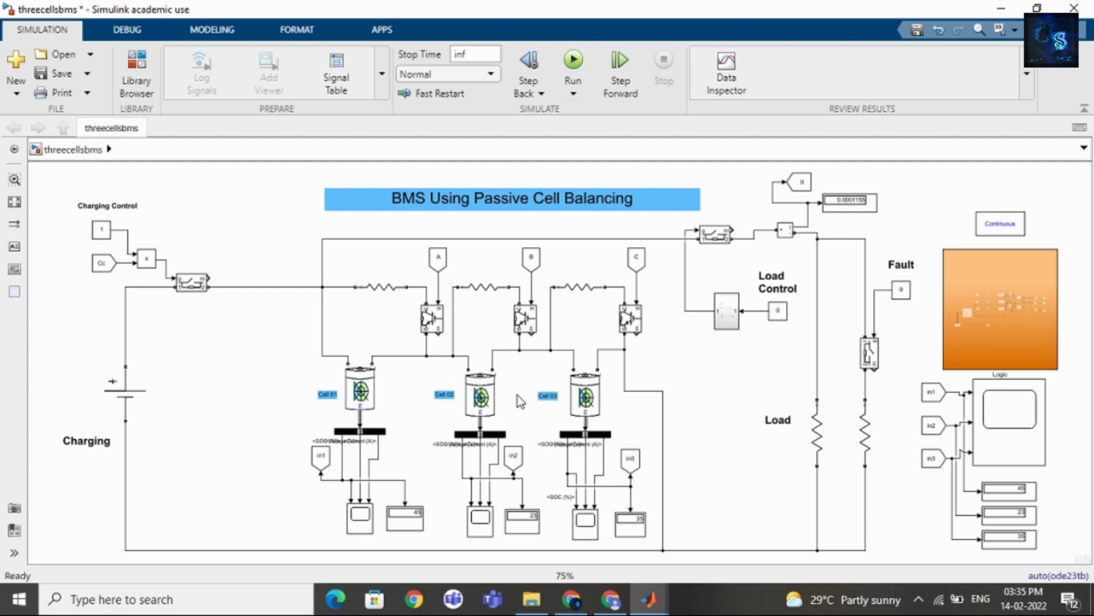
{"action": "left_click", "coordinate": [482, 407]}
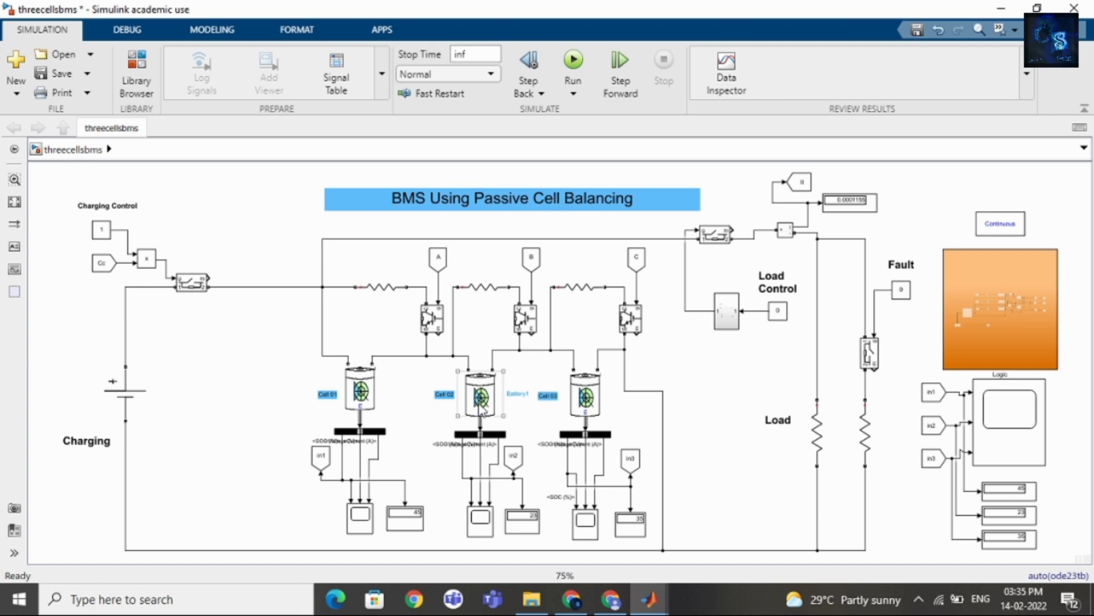
{"action": "left_click", "coordinate": [416, 410]}
{"action": "left_click_drag", "start_coordinate": [51, 354], "coordinate": [201, 477]}
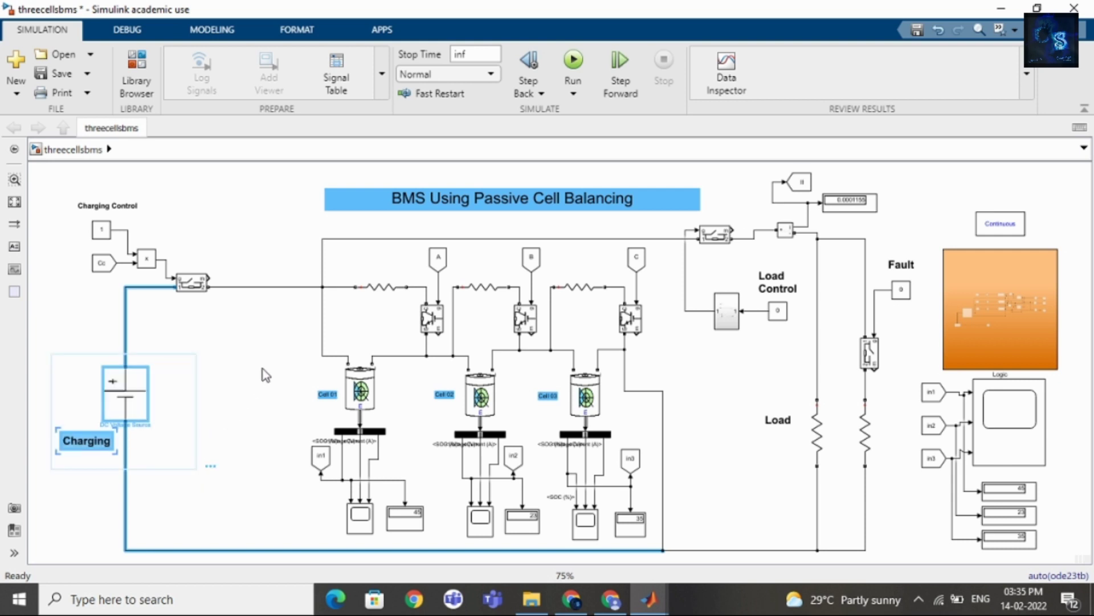
{"action": "left_click", "coordinate": [267, 371]}
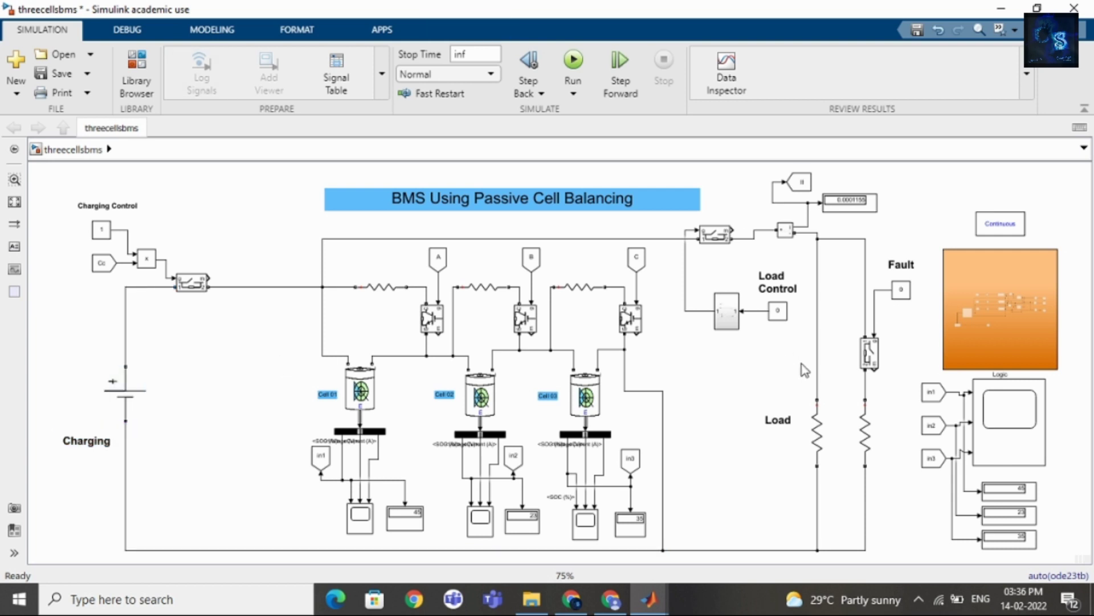
Run the simulation and pause at T=2380.129 once all three SOCs reach 100
{"action": "left_click", "coordinate": [574, 60]}
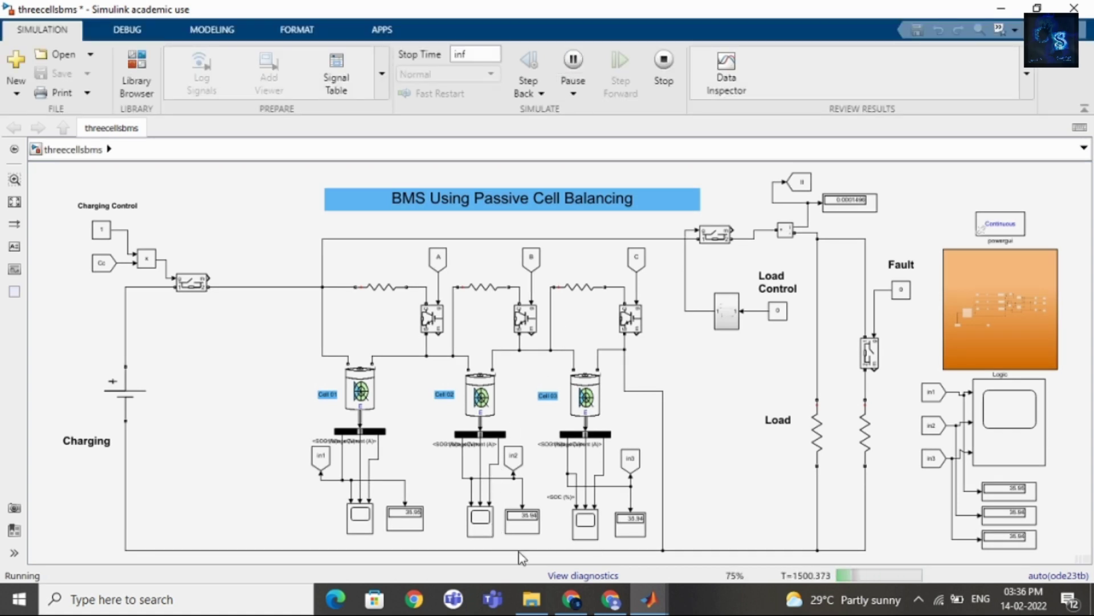
{"action": "scroll", "coordinate": [520, 557], "scroll_direction": "up", "scroll_amount": 1}
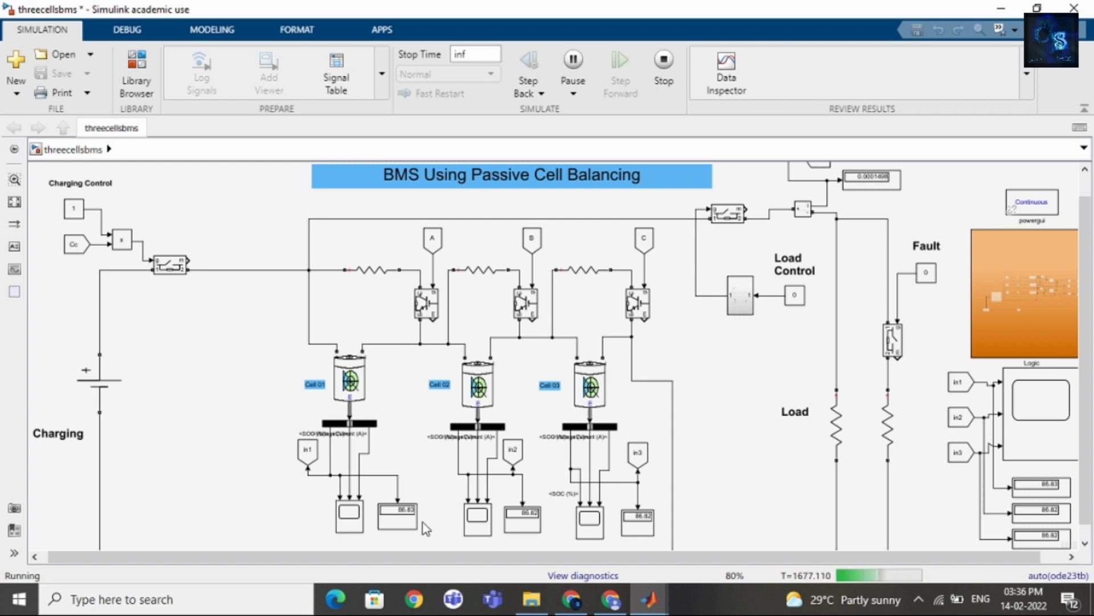
{"action": "left_click", "coordinate": [573, 65]}
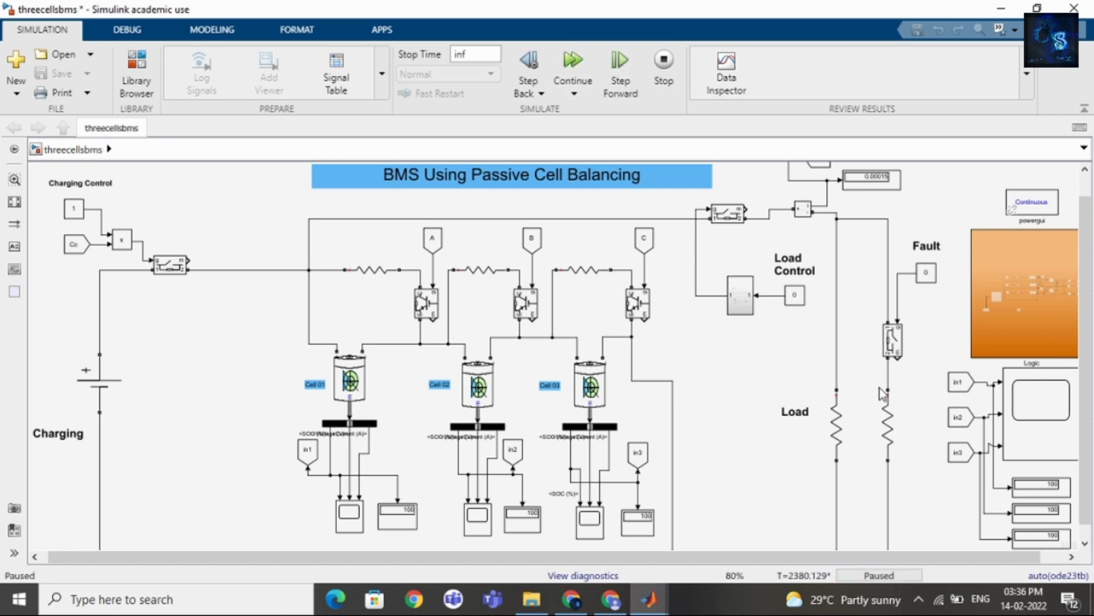
{"action": "double_click", "coordinate": [1041, 416]}
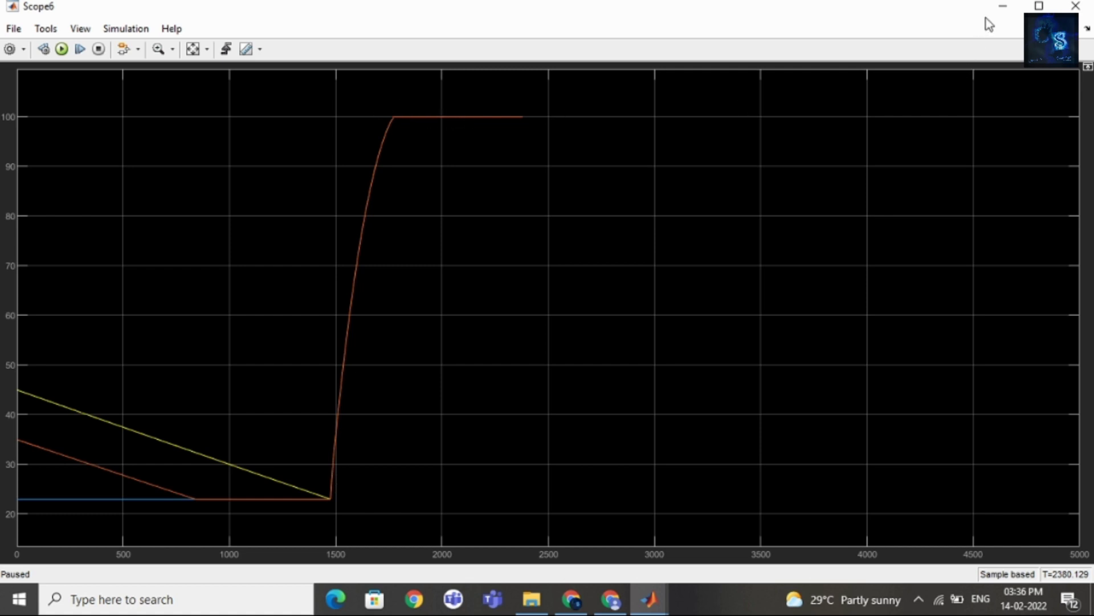
{"action": "left_click", "coordinate": [1005, 7]}
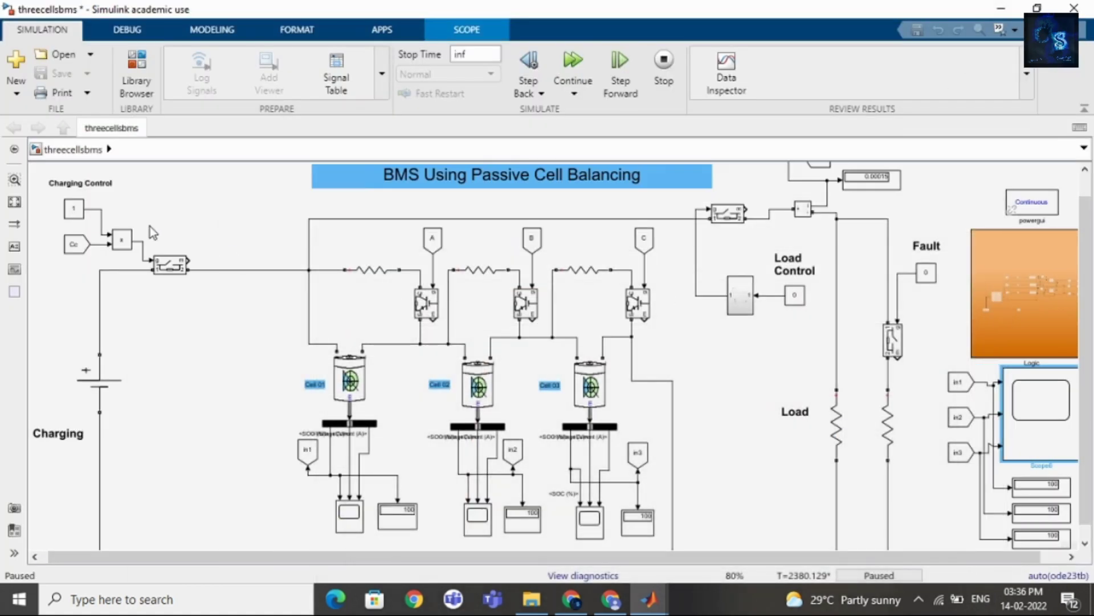
Set the Charging Control constant to 0
{"action": "left_click", "coordinate": [74, 211]}
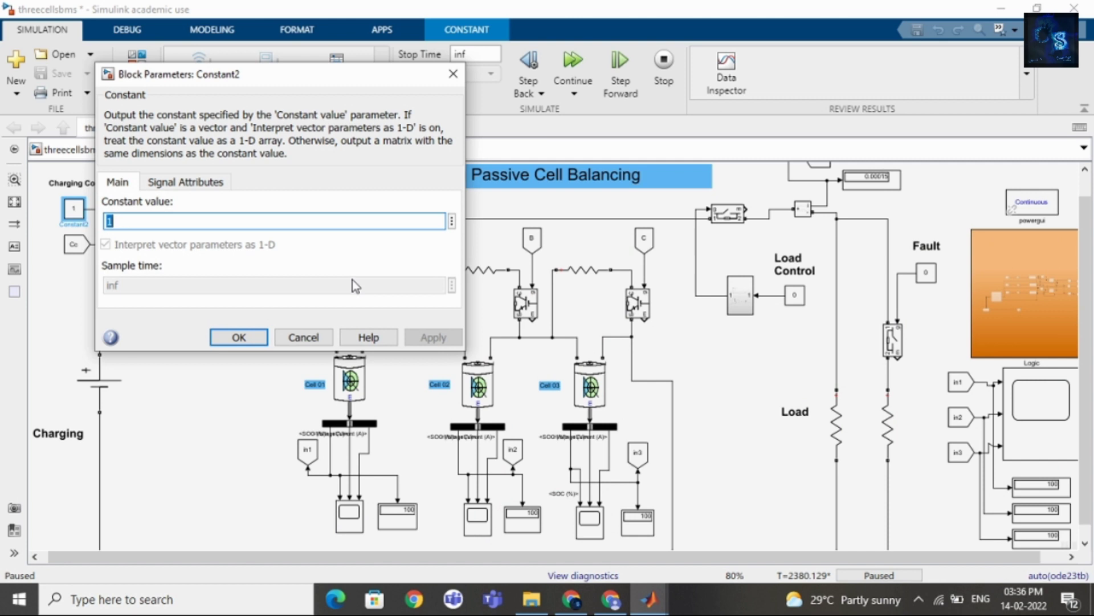
{"action": "type", "text": "0"}
{"action": "key", "text": "Return"}
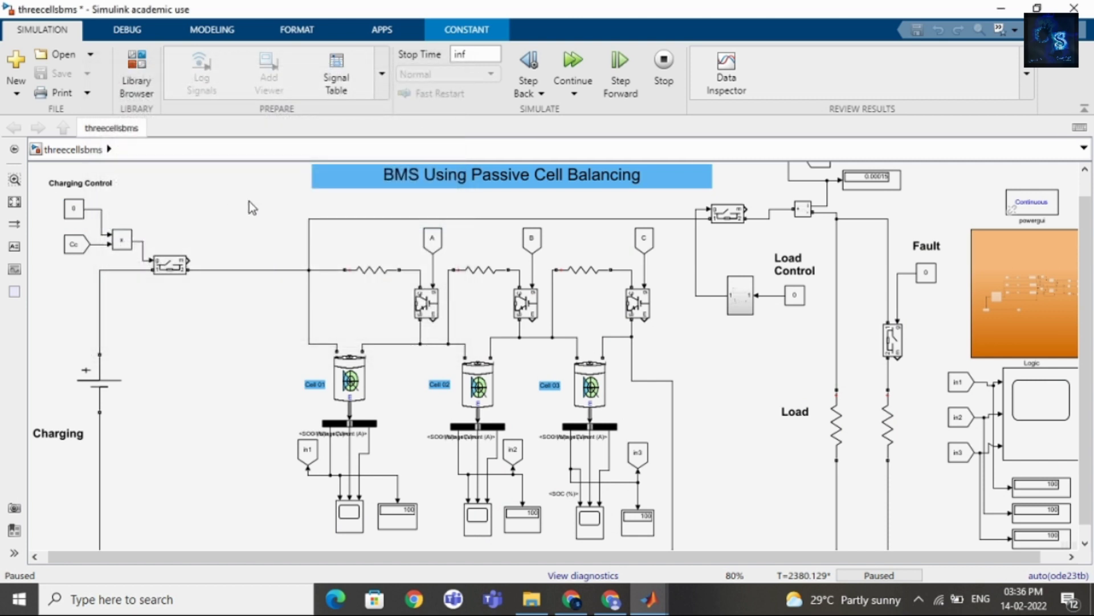
{"action": "left_click", "coordinate": [249, 202]}
Set the Load Control constant to 1 and fit the diagram in view
{"action": "left_click_drag", "start_coordinate": [1086, 336], "coordinate": [1085, 312]}
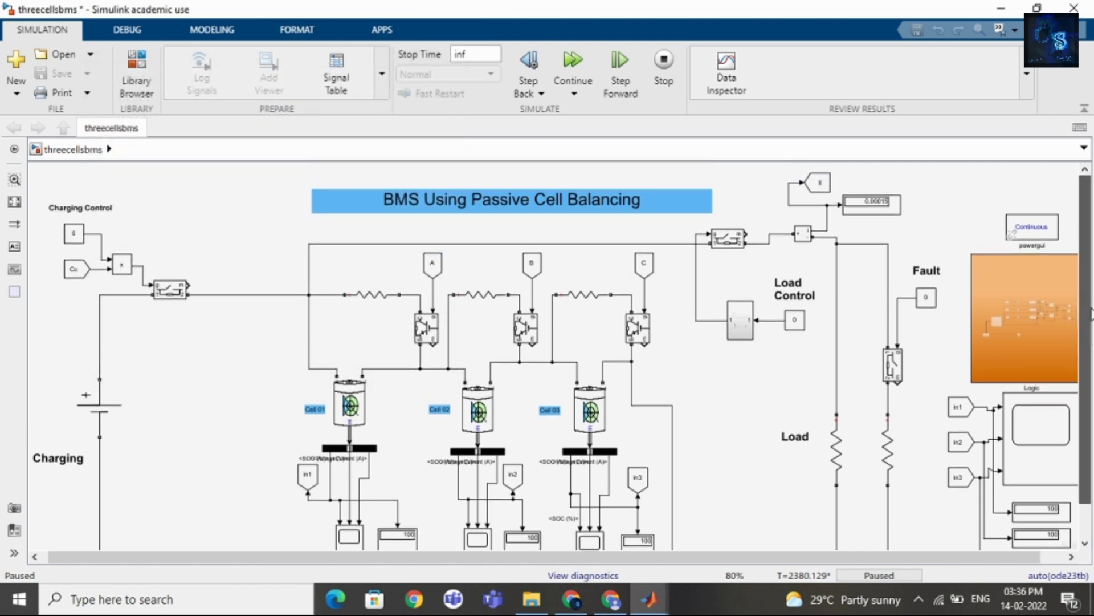
{"action": "double_click", "coordinate": [796, 321]}
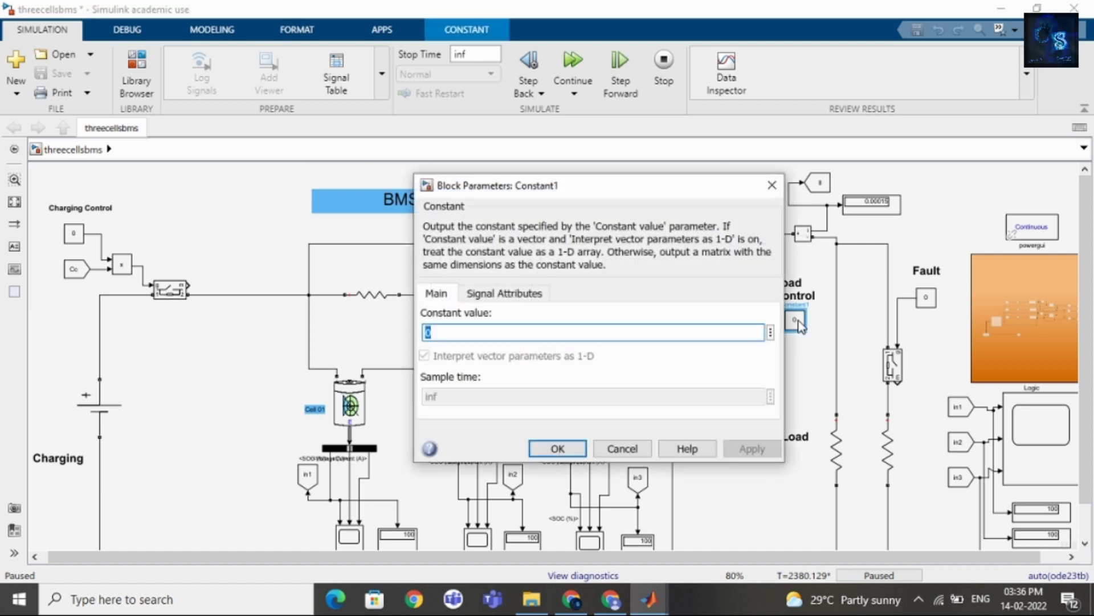
{"action": "type", "text": "1"}
{"action": "key", "text": "Return"}
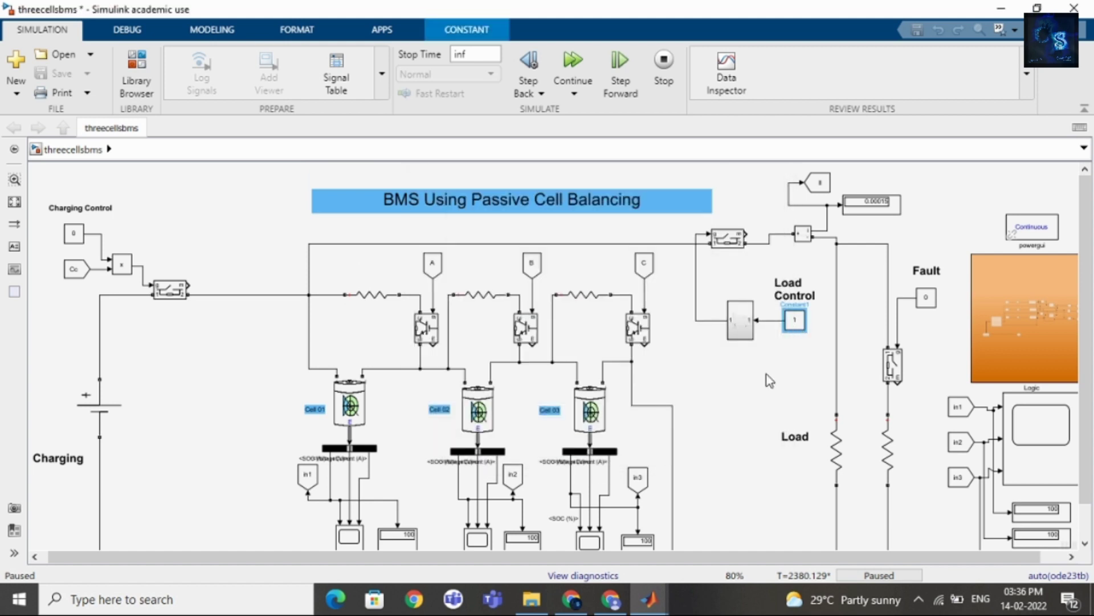
{"action": "left_click", "coordinate": [621, 465]}
{"action": "left_click", "coordinate": [15, 202]}
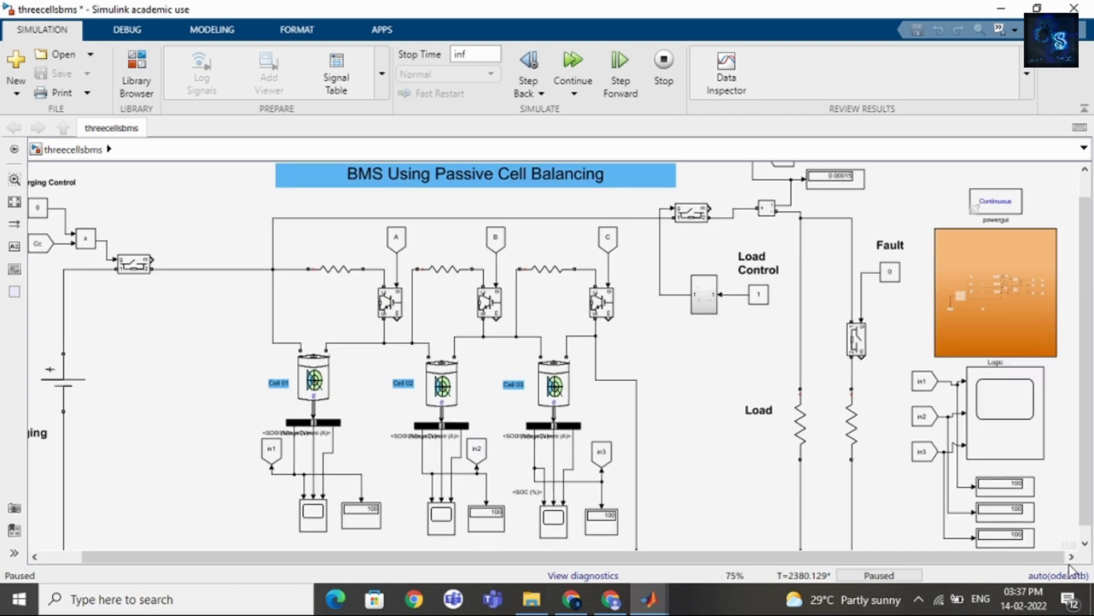
{"action": "scroll", "coordinate": [1064, 556], "scroll_direction": "up", "scroll_amount": 1}
{"action": "scroll", "coordinate": [1063, 556], "scroll_direction": "up", "scroll_amount": 3}
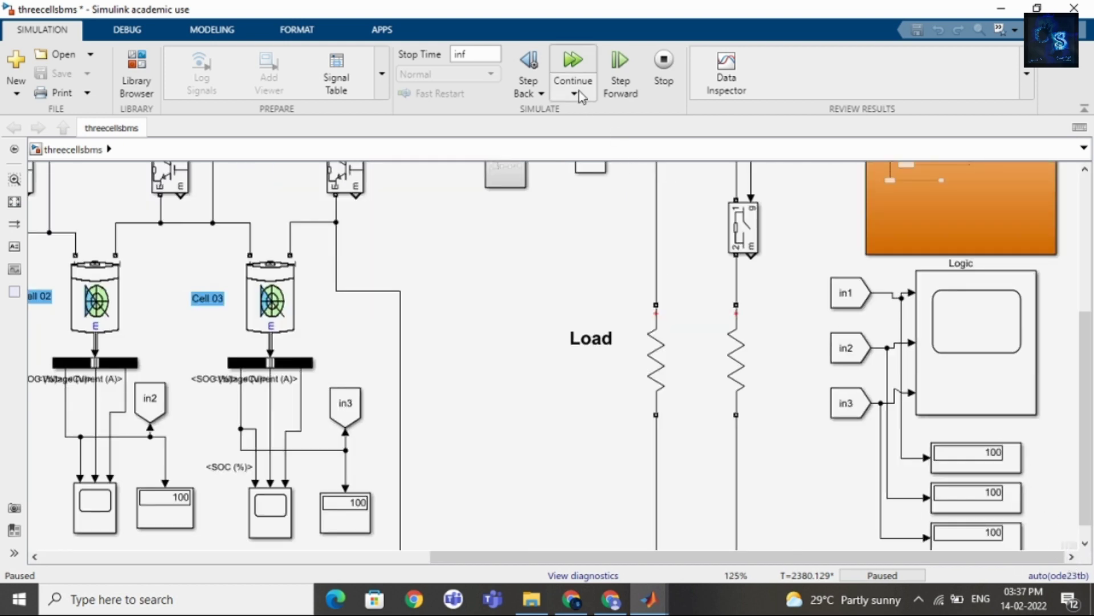
Resume under load, pause at T=4013.313 with SOCs at 49.99, and check Scope6's discharge curve
{"action": "left_click", "coordinate": [574, 61]}
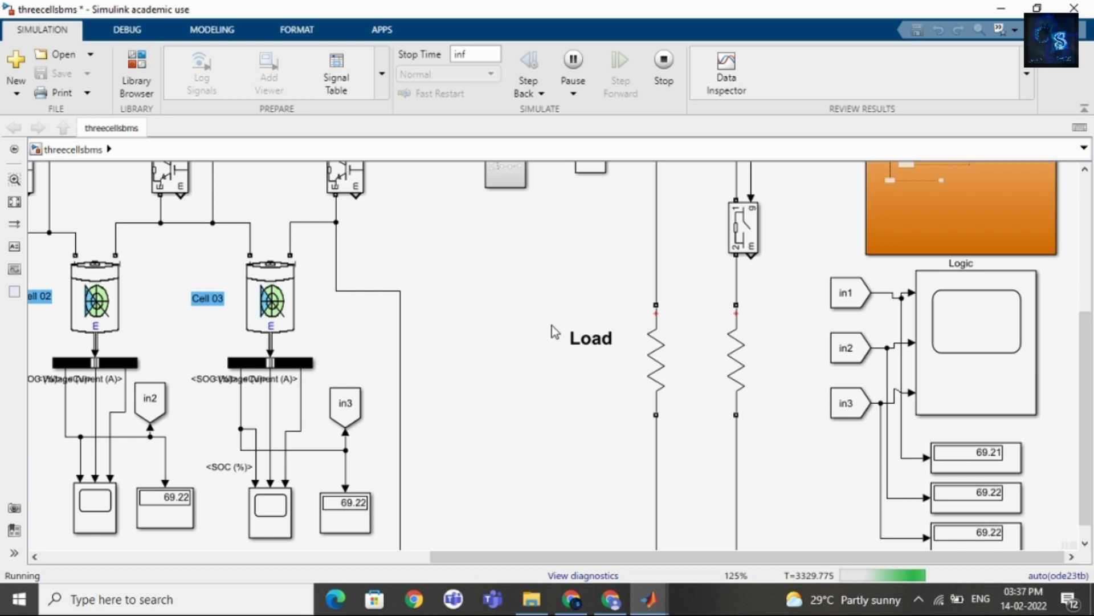
{"action": "left_click", "coordinate": [574, 65]}
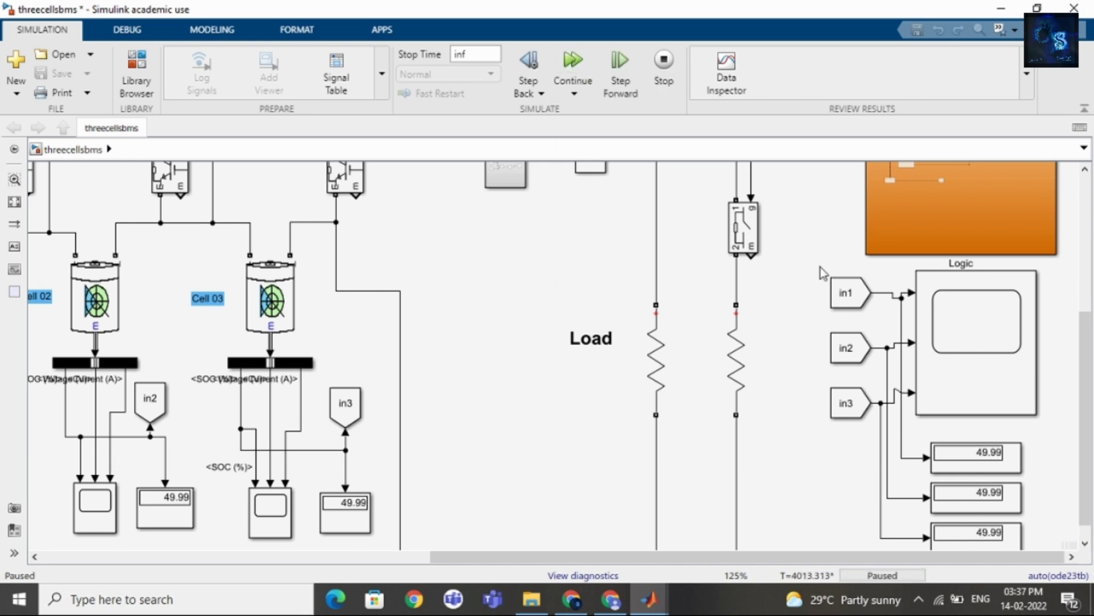
{"action": "double_click", "coordinate": [972, 319]}
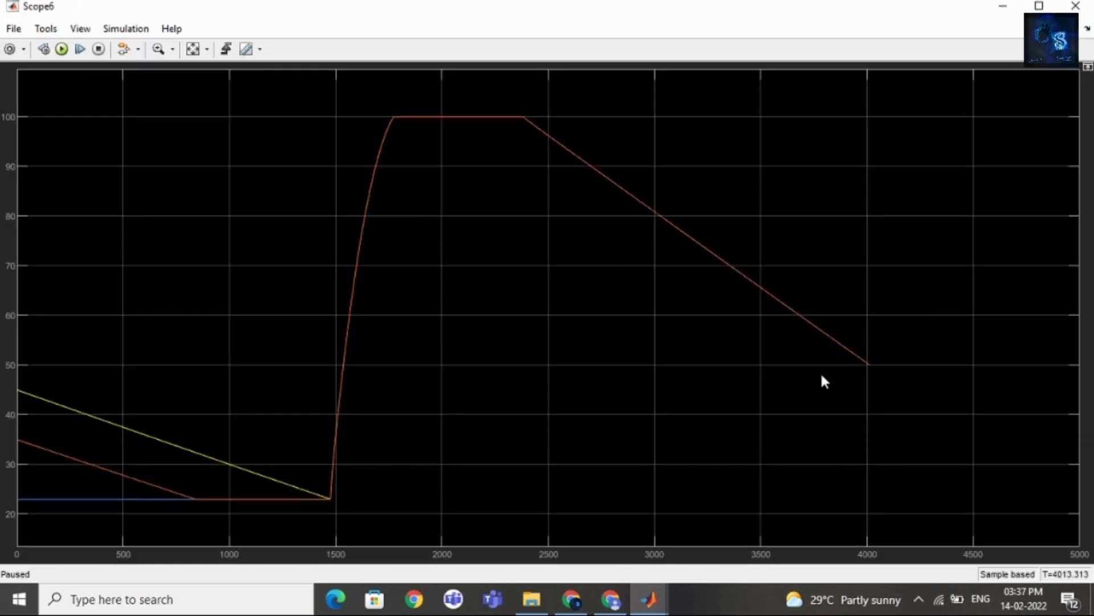
{"action": "left_click", "coordinate": [1002, 7]}
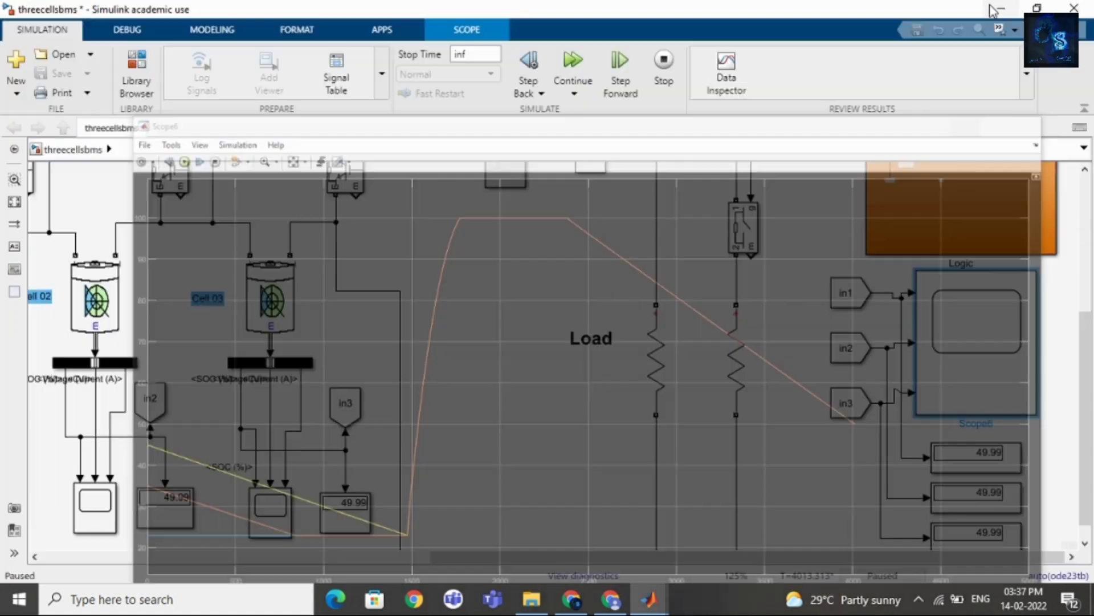
{"action": "left_click", "coordinate": [14, 202]}
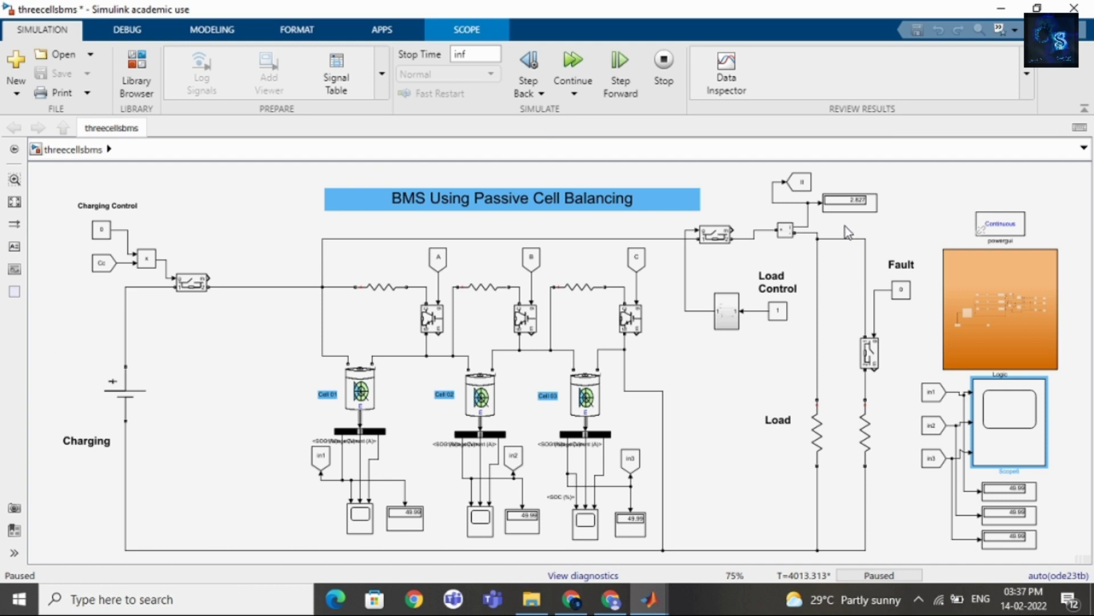
Inspect the top branch's switch and resistor and the Load Control block
{"action": "left_click_drag", "start_coordinate": [846, 227], "coordinate": [866, 363]}
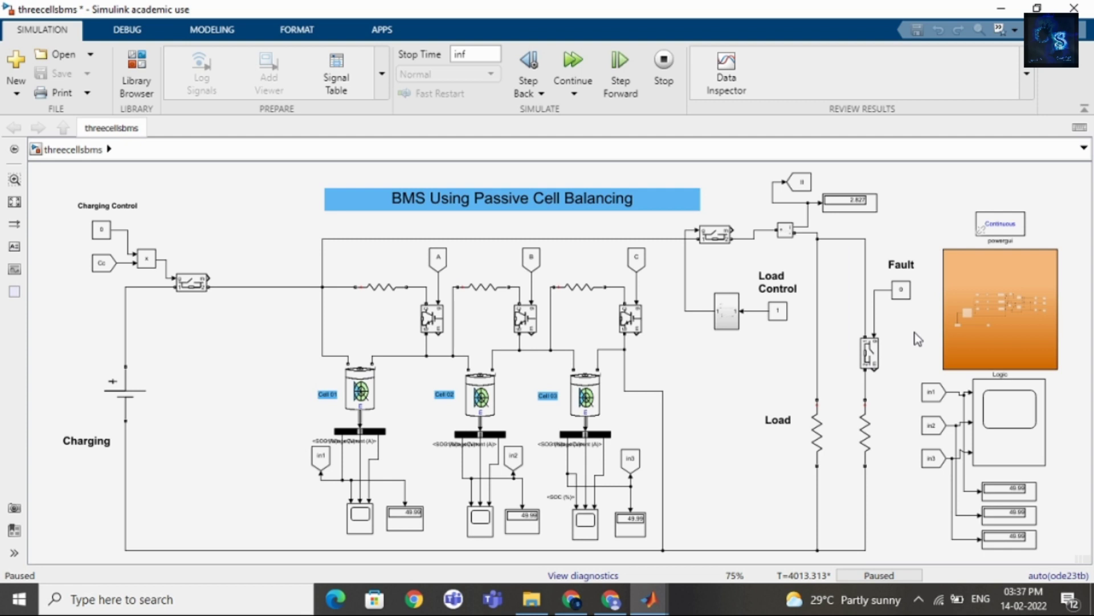
{"action": "left_click", "coordinate": [725, 318]}
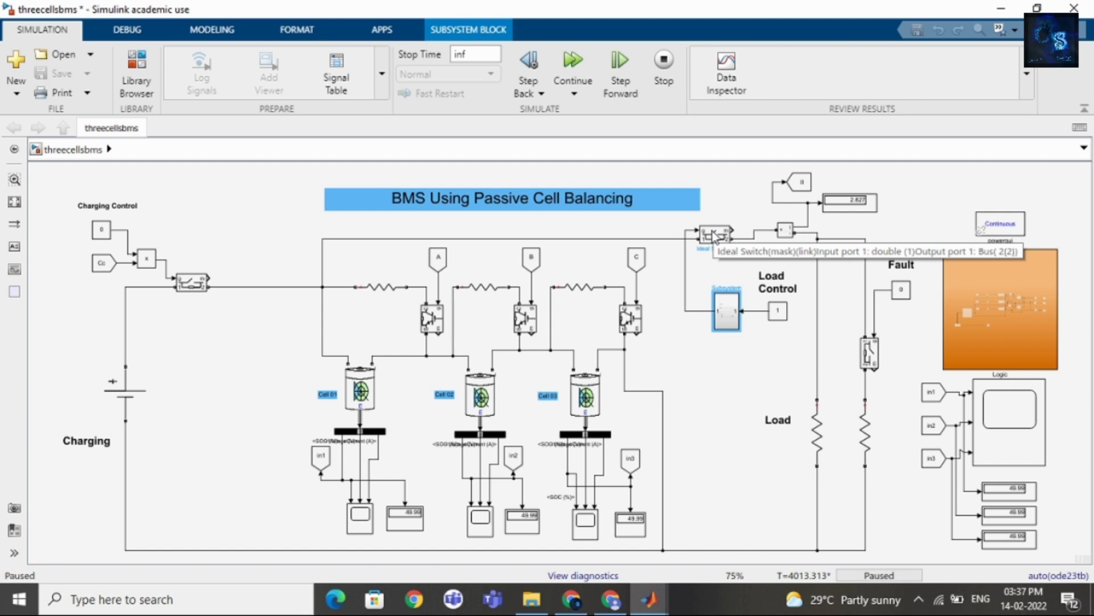
{"action": "left_click", "coordinate": [922, 214]}
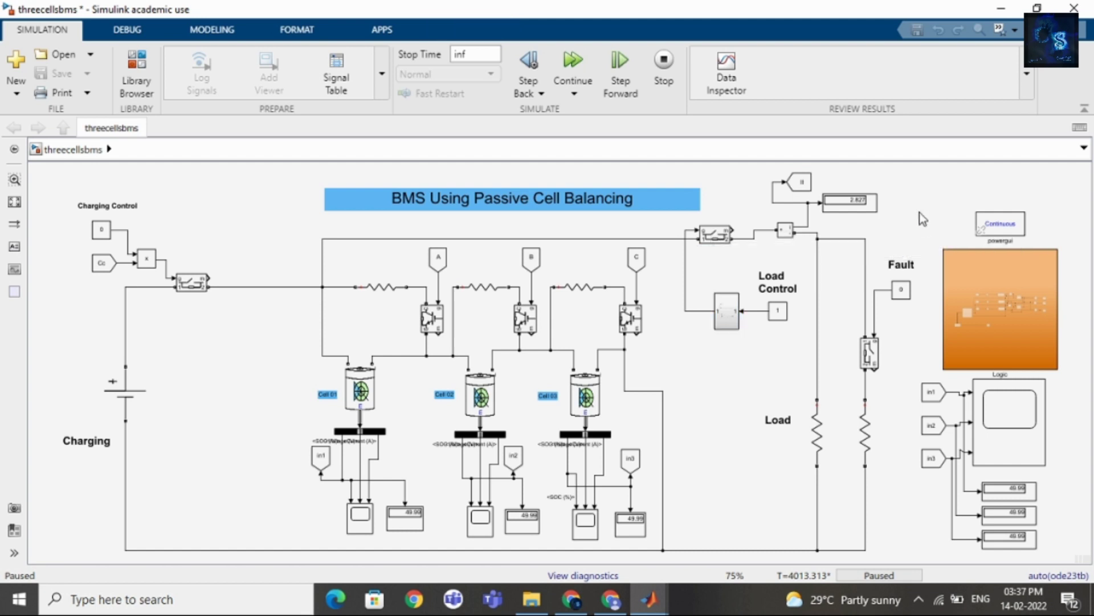
Resume the run and change the Fault constant, stopping the simulation with SOCs at 38.73
{"action": "left_click", "coordinate": [572, 62]}
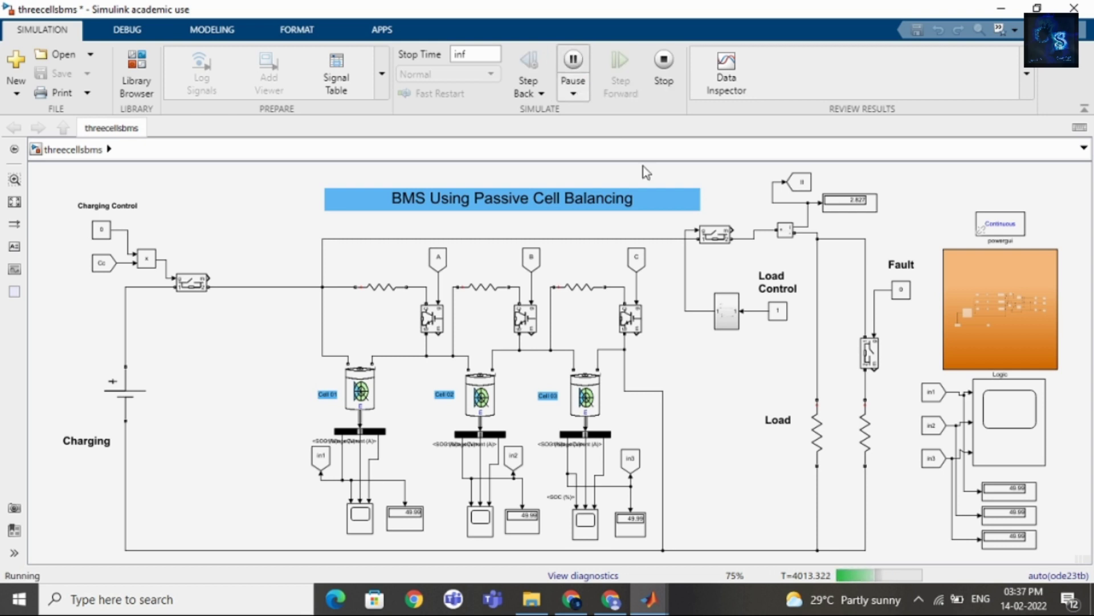
{"action": "double_click", "coordinate": [901, 292]}
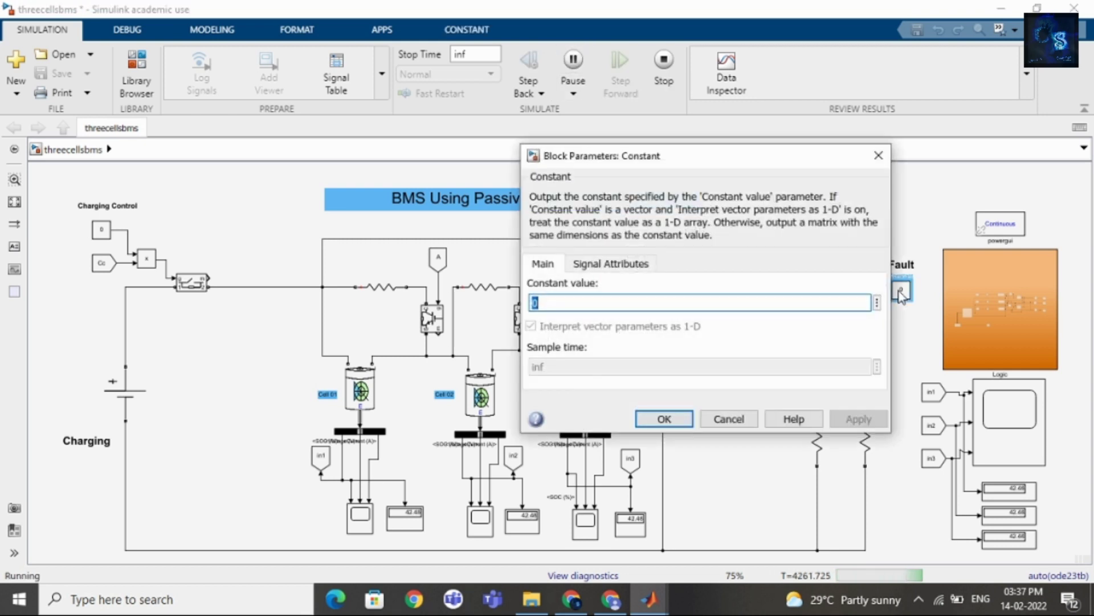
{"action": "type", "text": "0"}
{"action": "key", "text": "Return"}
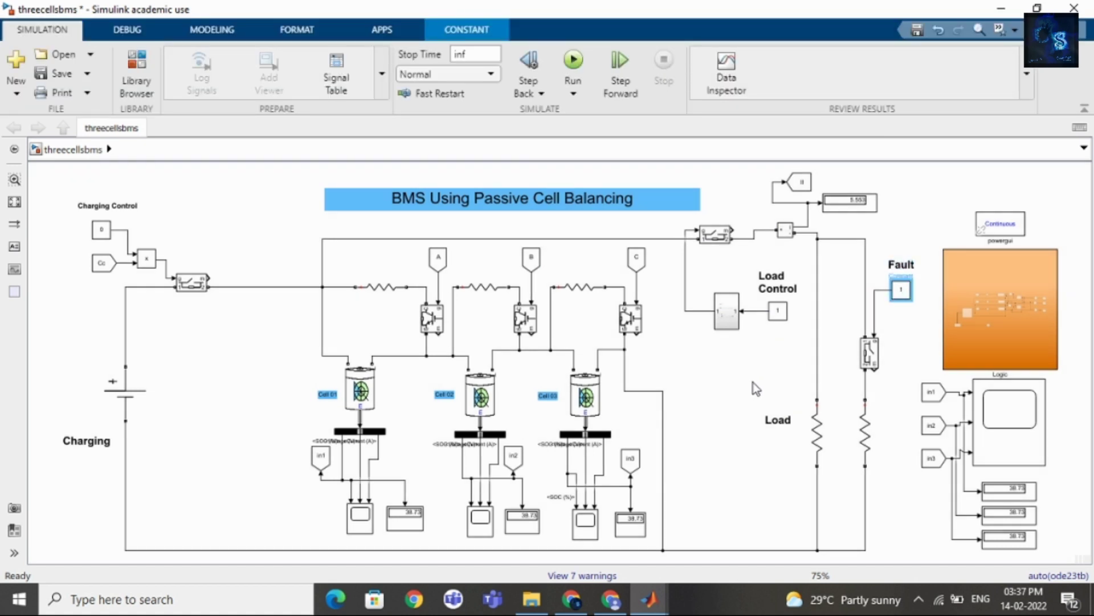
{"action": "left_click", "coordinate": [753, 382]}
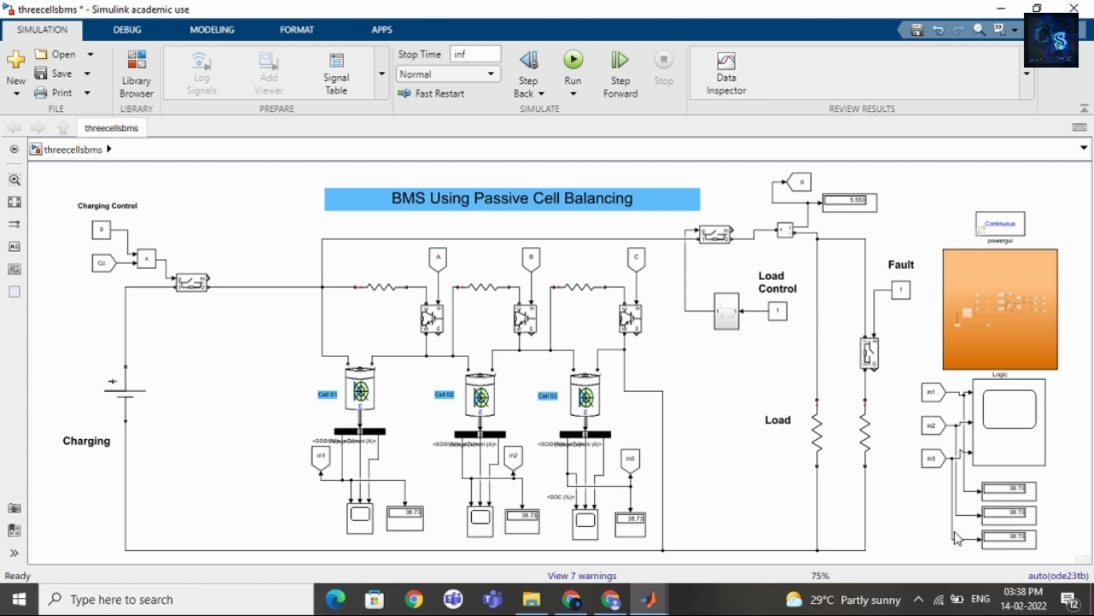
{"action": "scroll", "coordinate": [1043, 556], "scroll_direction": "up", "scroll_amount": 1}
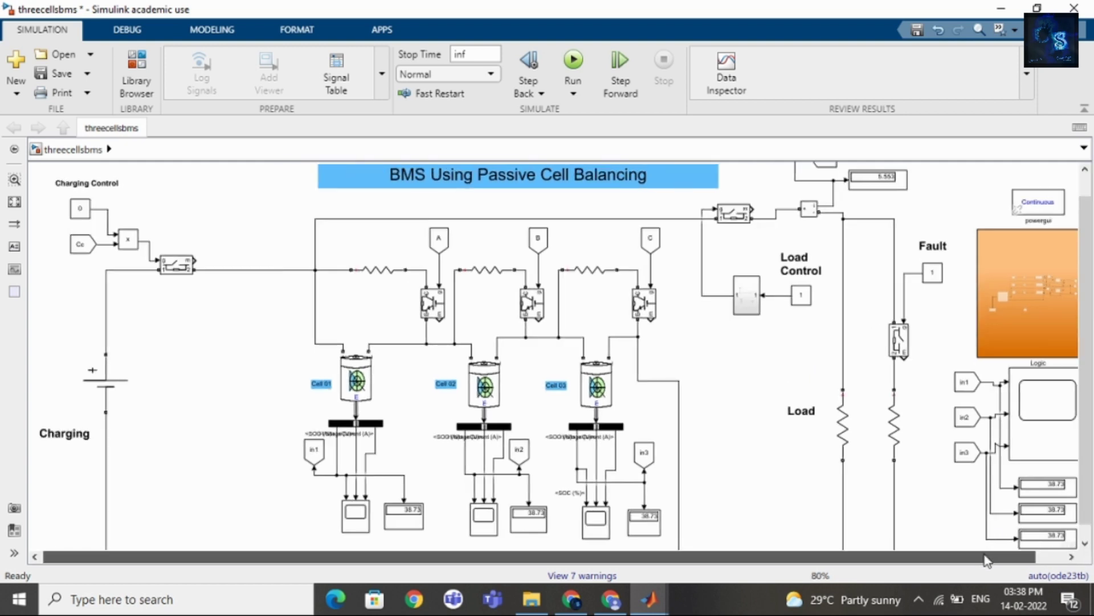
{"action": "double_click", "coordinate": [1017, 415]}
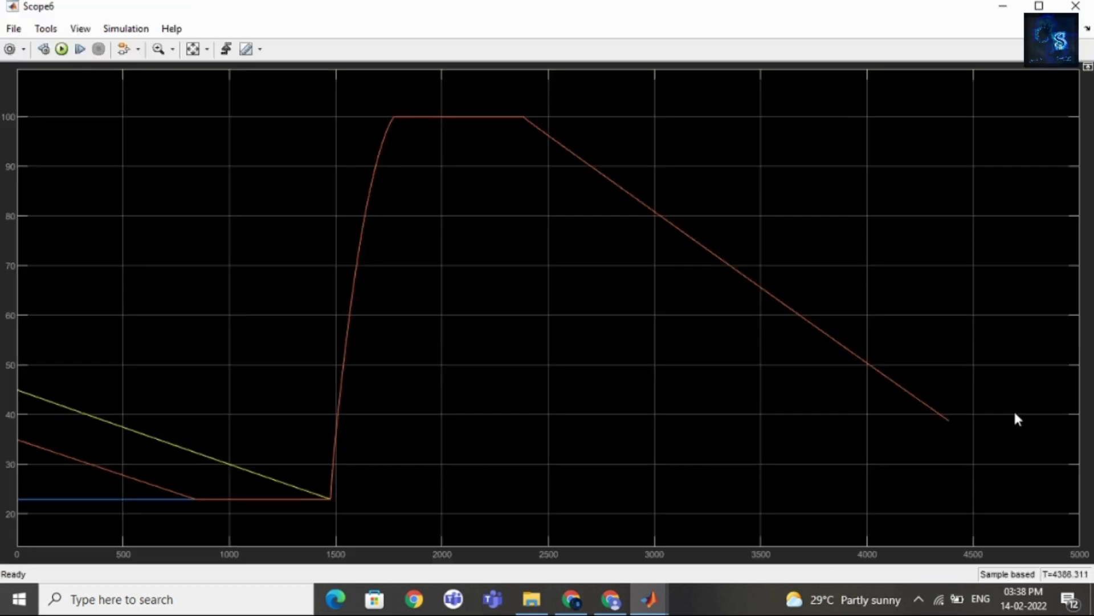
{"action": "left_click", "coordinate": [994, 12]}
{"action": "scroll", "coordinate": [1066, 527], "scroll_direction": "up", "scroll_amount": 3}
{"action": "scroll", "coordinate": [1035, 516], "scroll_direction": "up", "scroll_amount": 1}
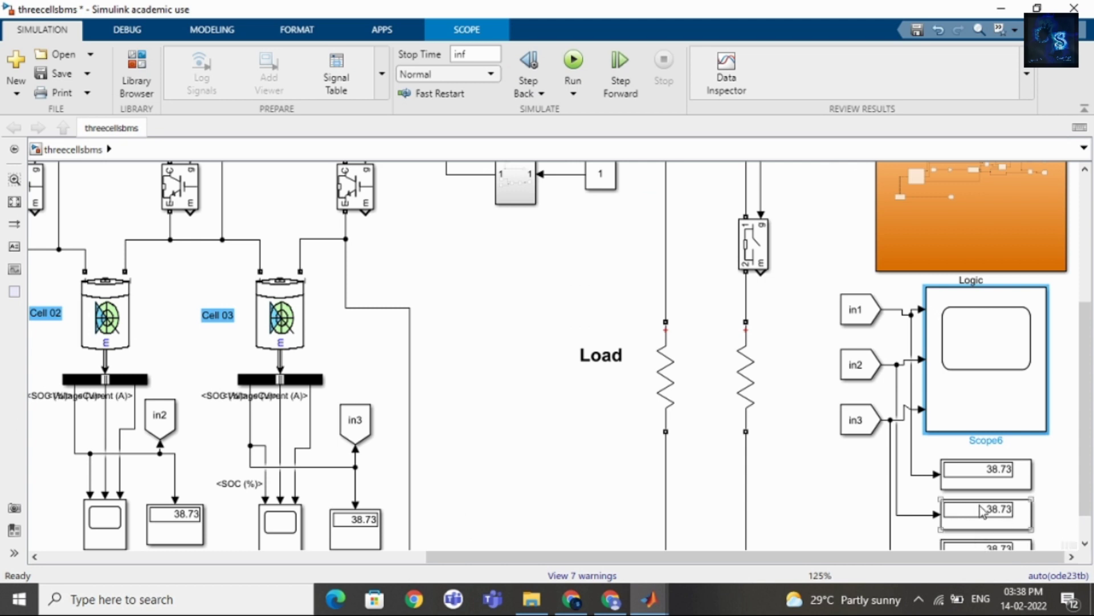
{"action": "scroll", "coordinate": [384, 339], "scroll_direction": "down", "scroll_amount": 1}
{"action": "left_click", "coordinate": [14, 201]}
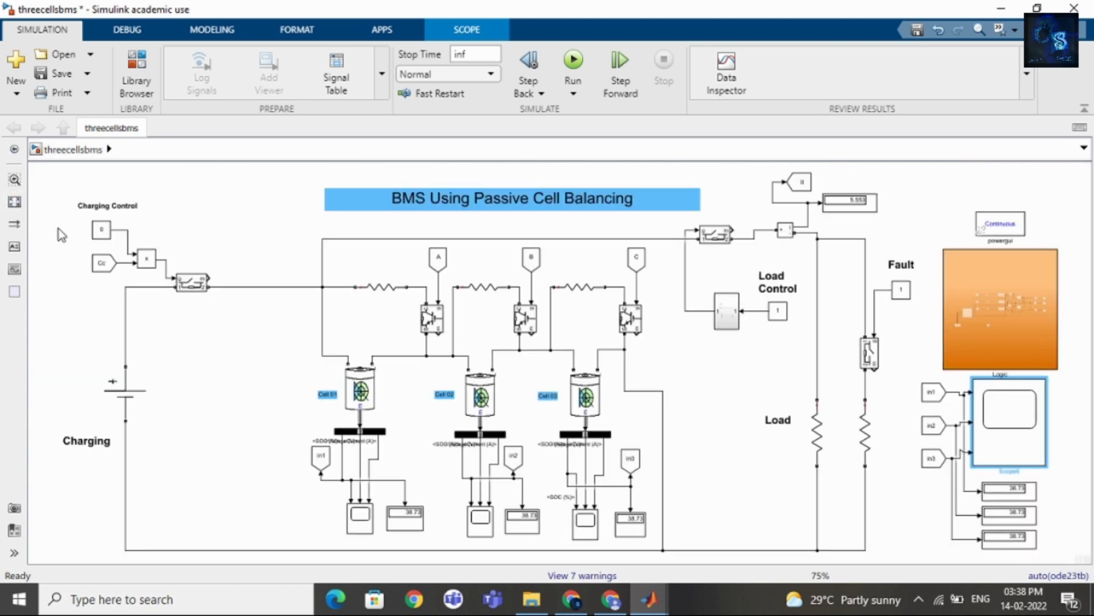
Set Cell 01's initial state of charge to 20%
{"action": "double_click", "coordinate": [361, 393]}
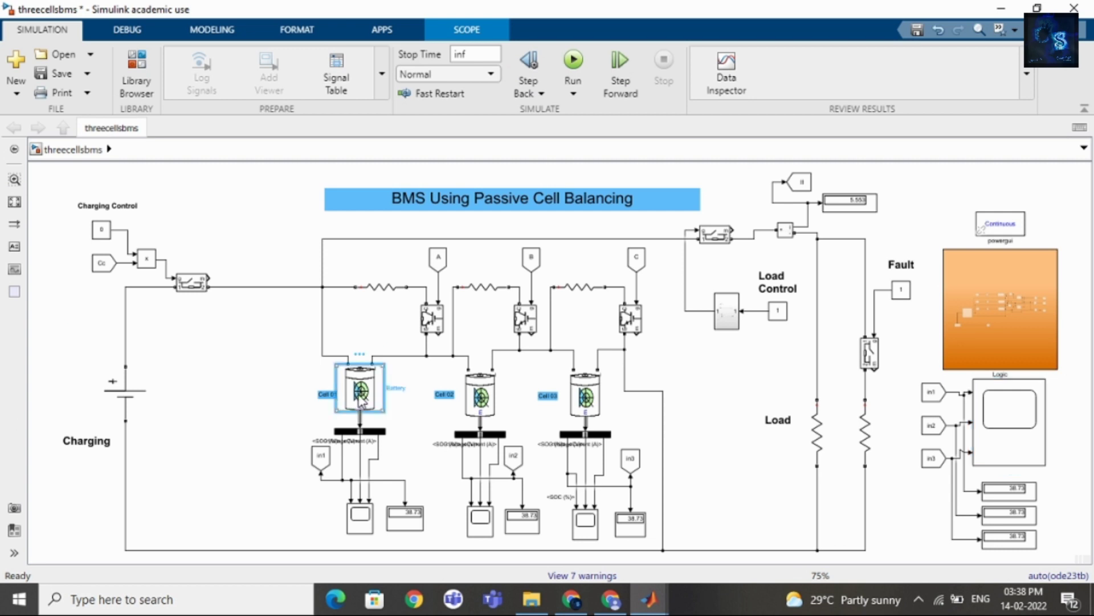
{"action": "double_click", "coordinate": [575, 415]}
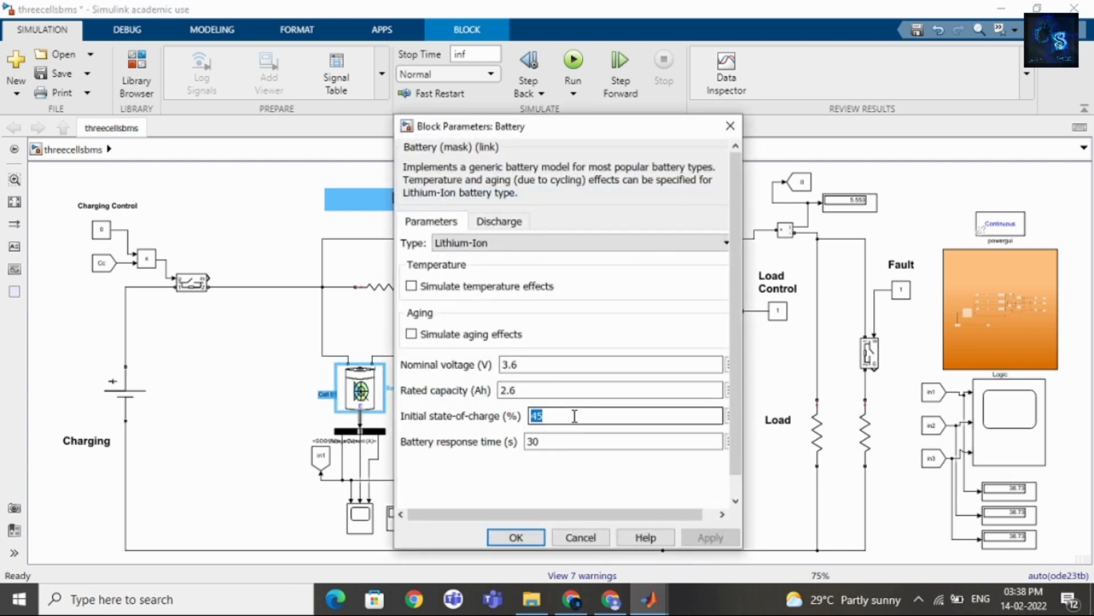
{"action": "type", "text": "2"}
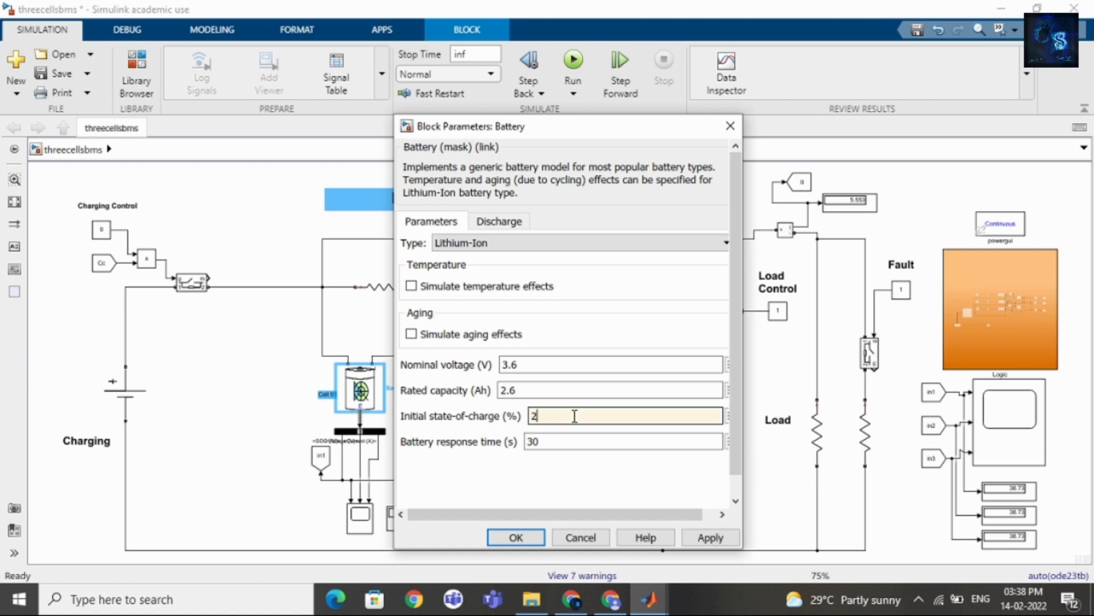
{"action": "type", "text": "0"}
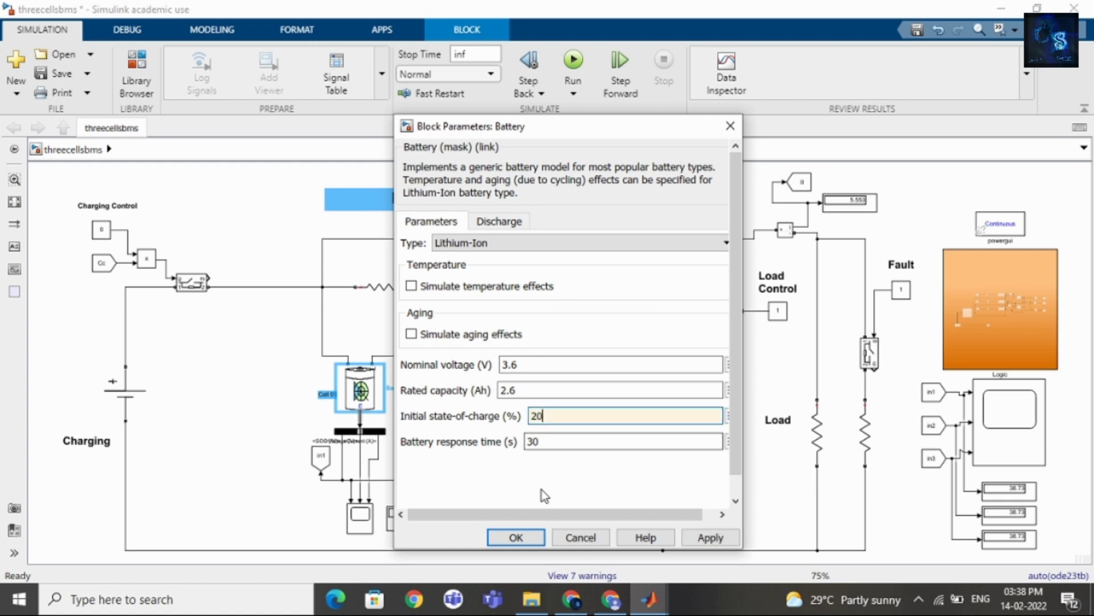
{"action": "left_click", "coordinate": [517, 537]}
Set Cell 02's initial state of charge to 12%
{"action": "left_click", "coordinate": [480, 411]}
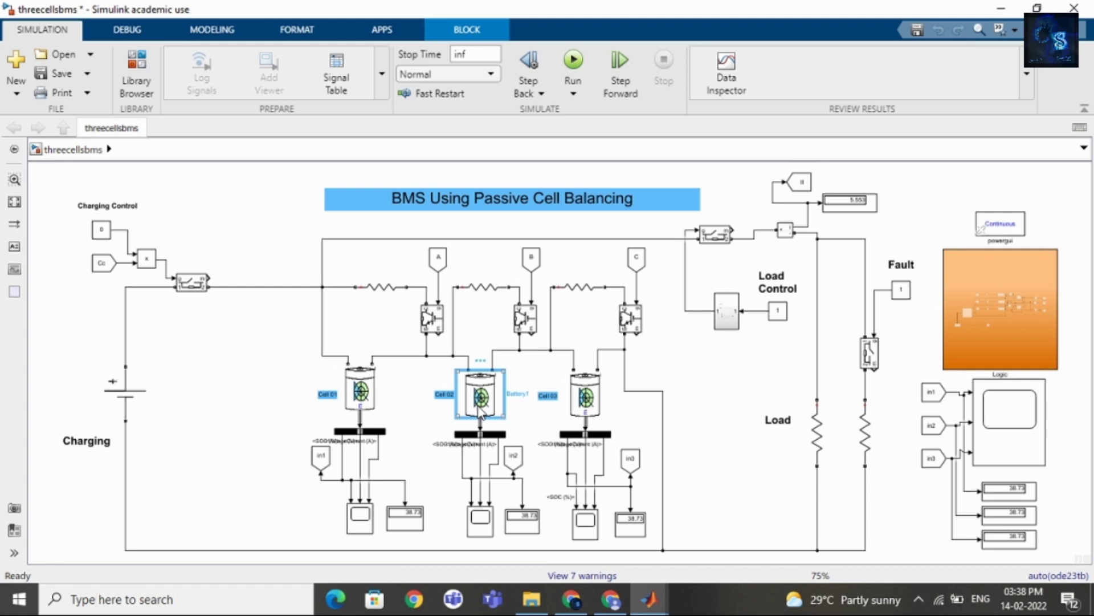
{"action": "double_click", "coordinate": [479, 410]}
{"action": "double_click", "coordinate": [679, 418]}
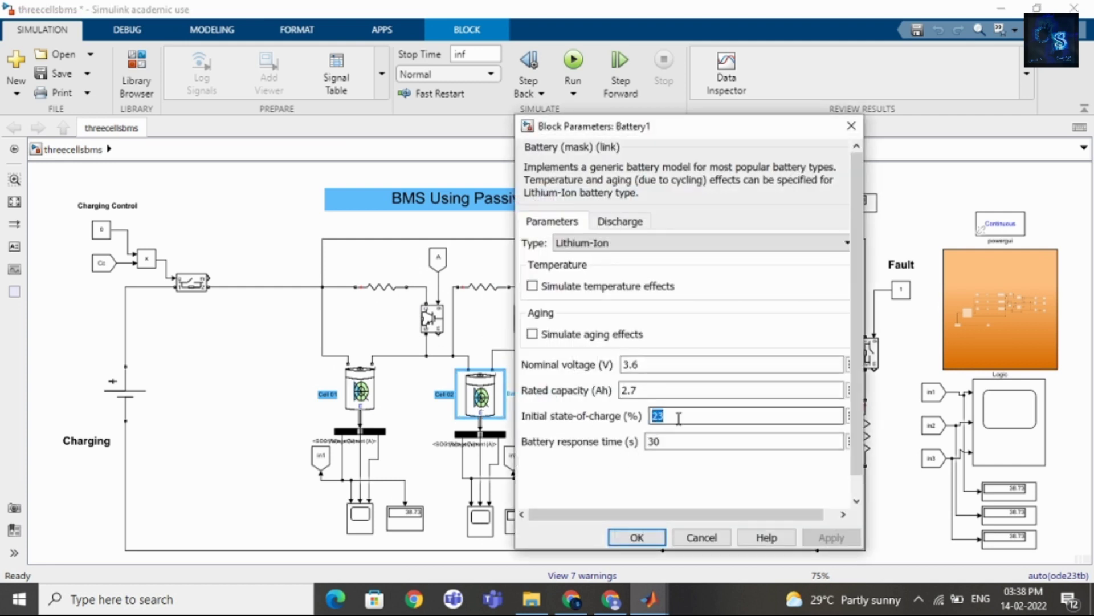
{"action": "type", "text": "1"}
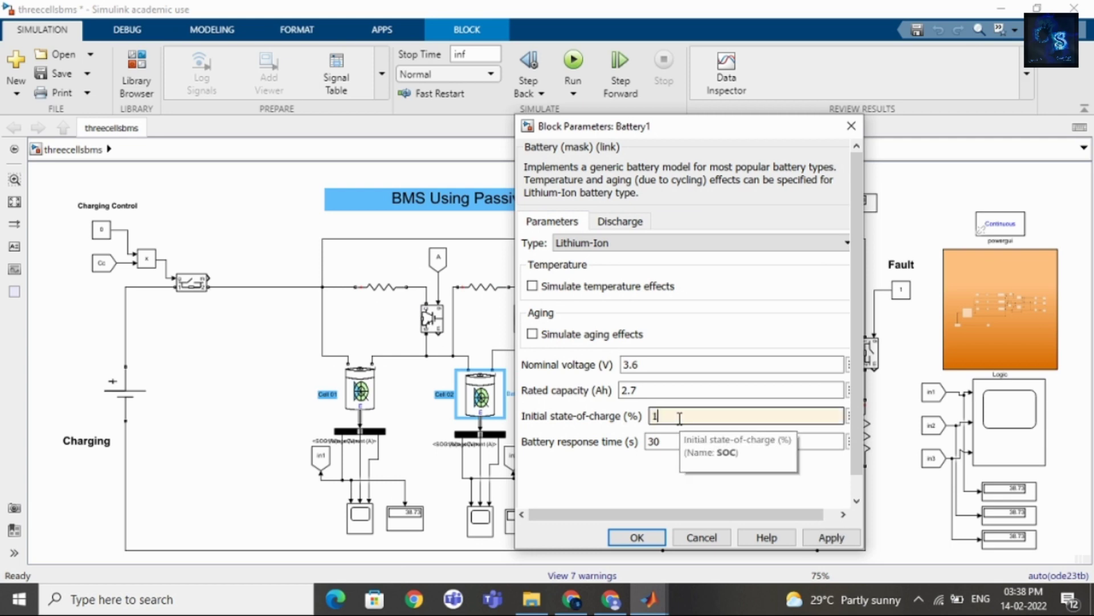
{"action": "type", "text": "2"}
{"action": "left_click", "coordinate": [637, 537]}
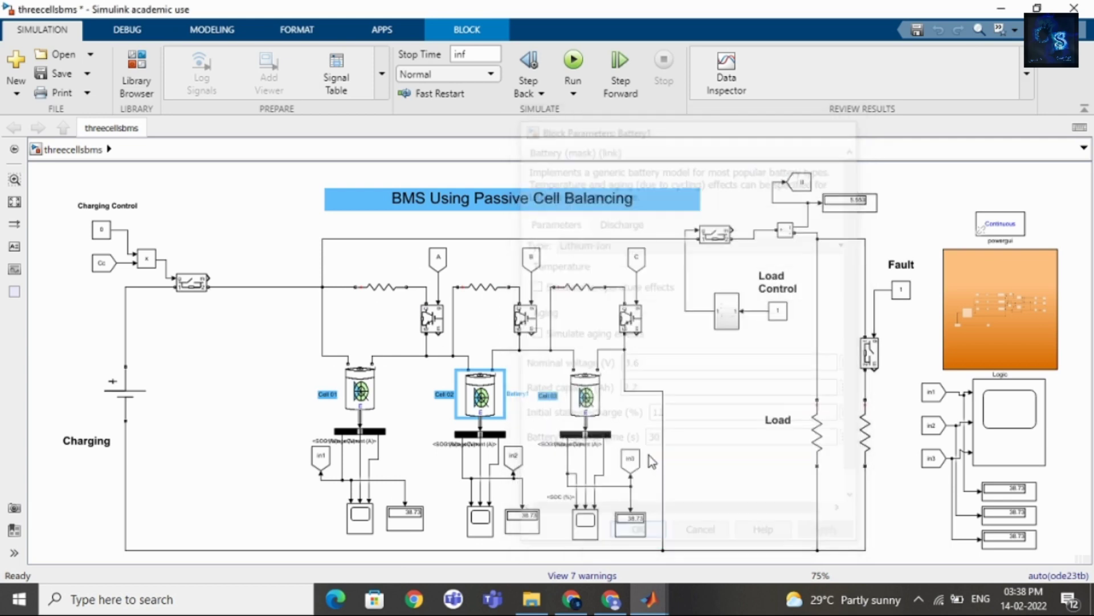
Set Cell 03's initial state of charge to 45%
{"action": "double_click", "coordinate": [593, 406]}
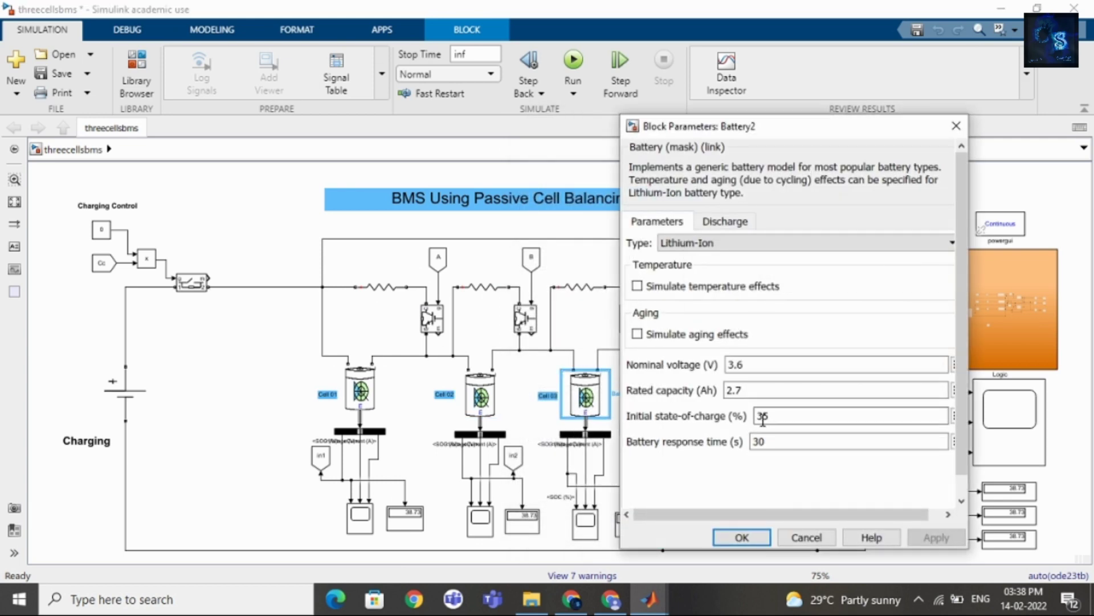
{"action": "double_click", "coordinate": [782, 417]}
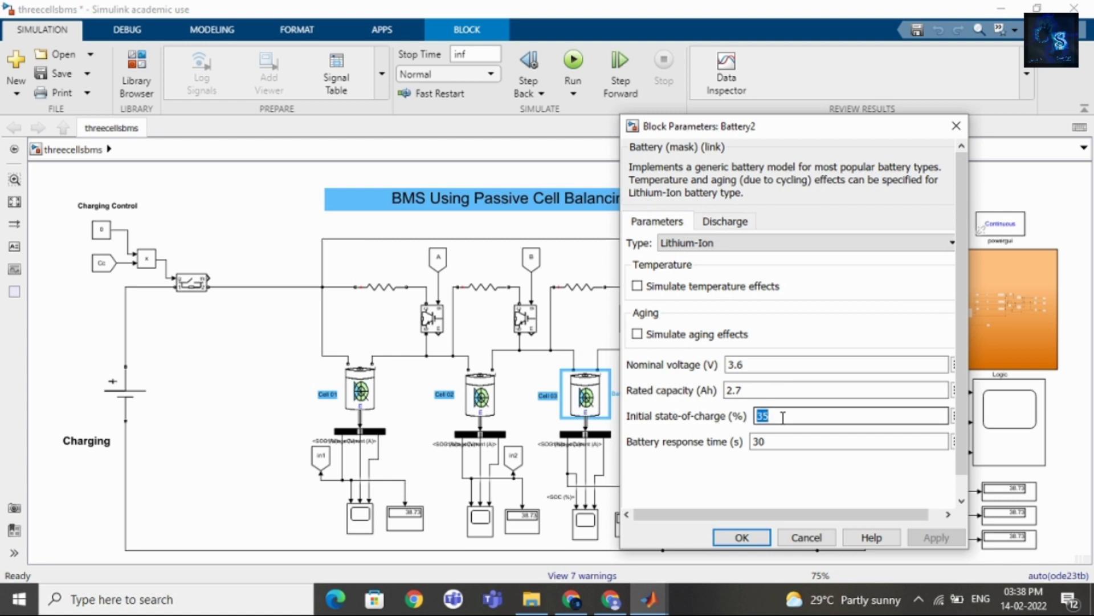
{"action": "type", "text": "4"}
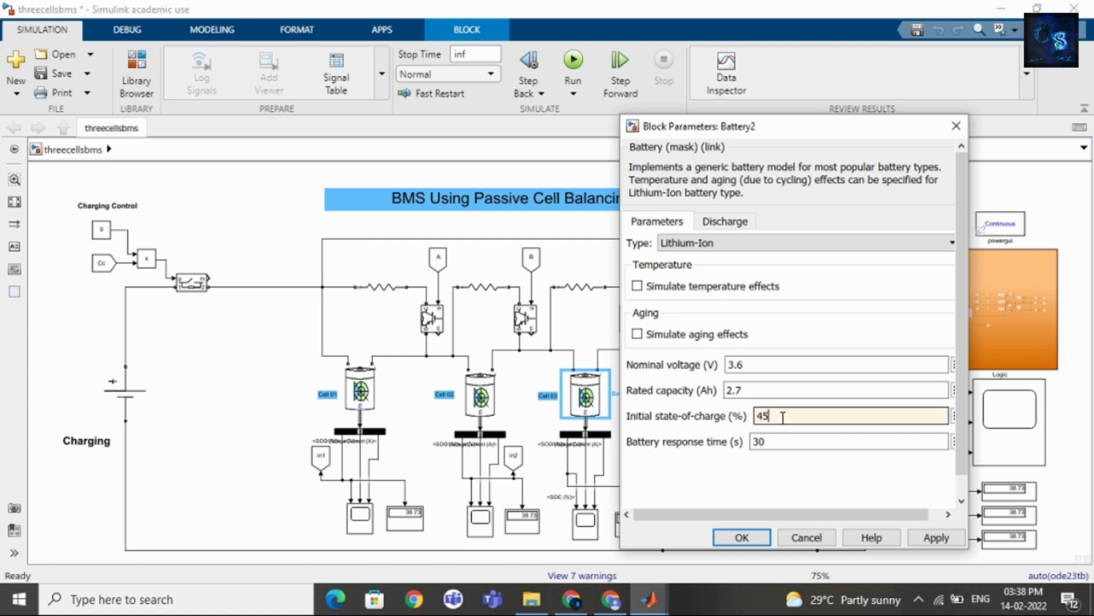
{"action": "left_click", "coordinate": [747, 538]}
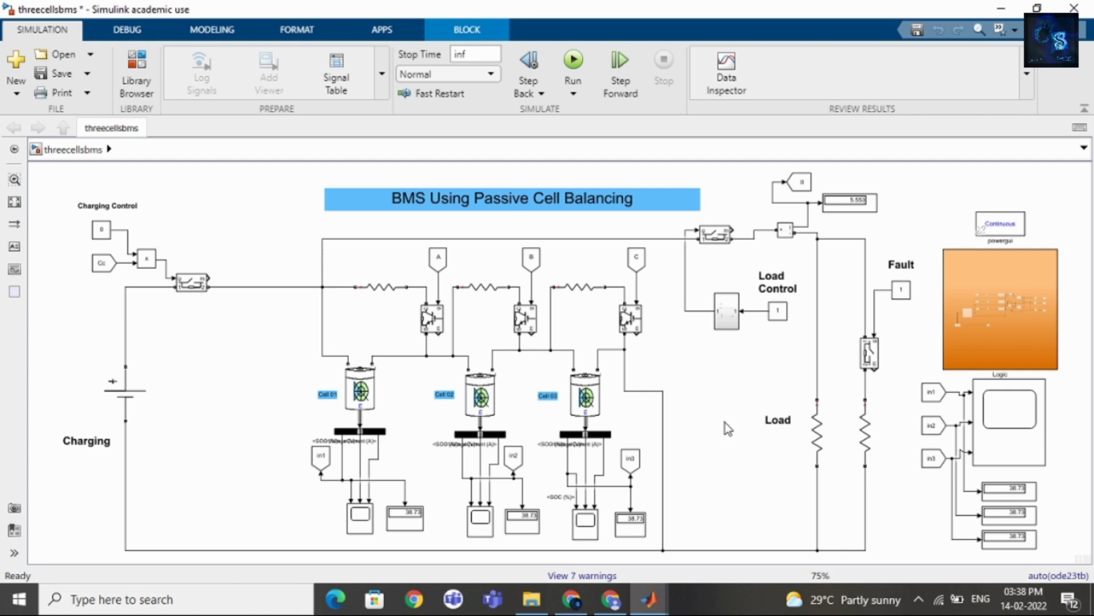
Reopen the Cell 02 and Cell 01 parameters to verify their initial charges
{"action": "double_click", "coordinate": [480, 396]}
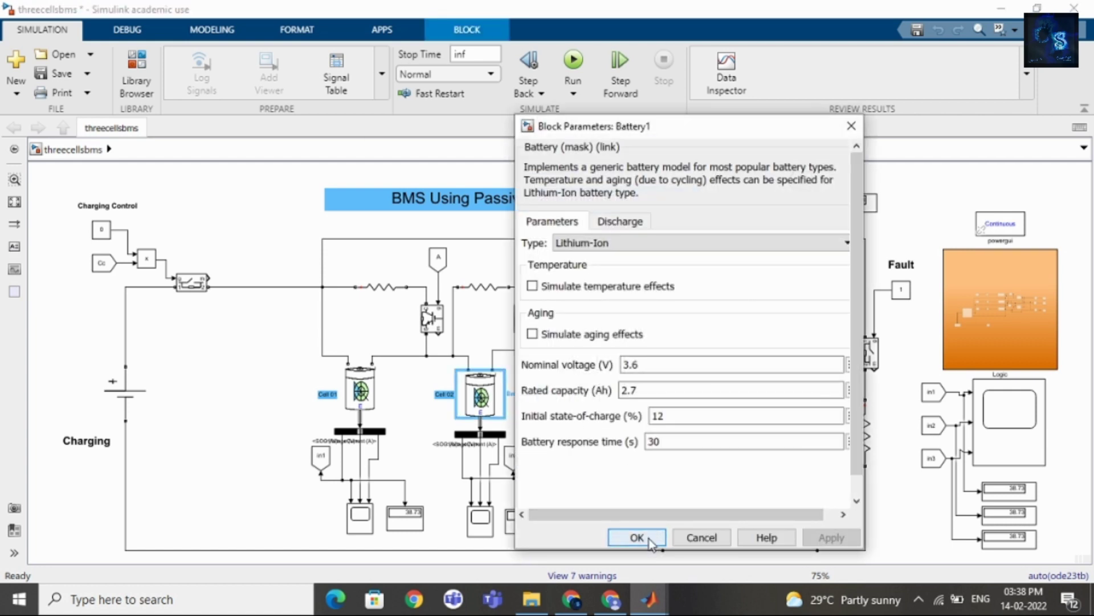
{"action": "left_click", "coordinate": [637, 537]}
{"action": "double_click", "coordinate": [361, 390]}
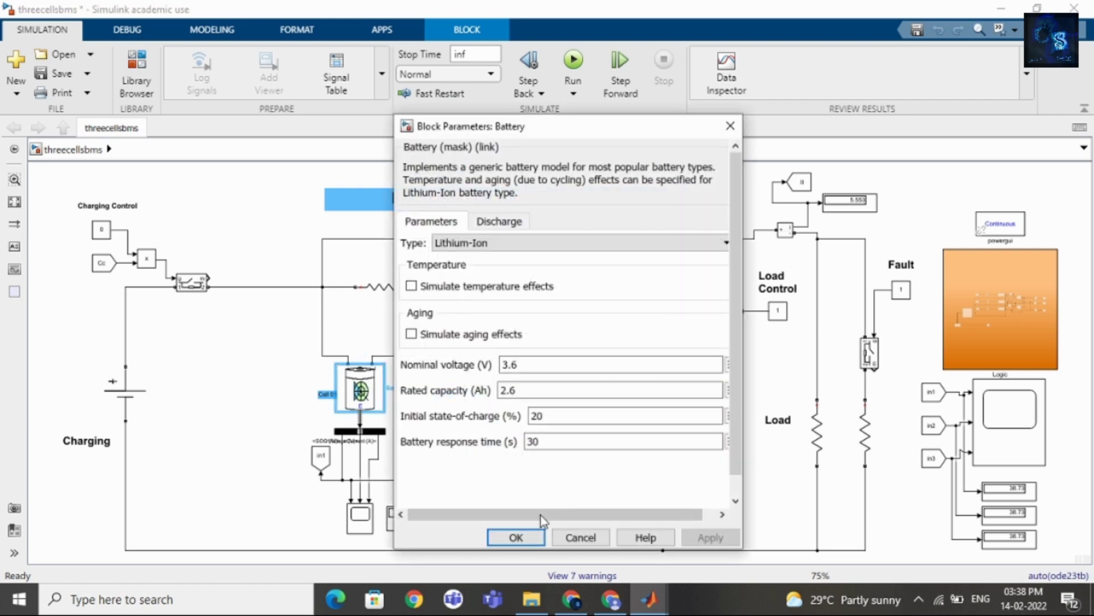
{"action": "left_click", "coordinate": [517, 537]}
{"action": "left_click", "coordinate": [482, 401]}
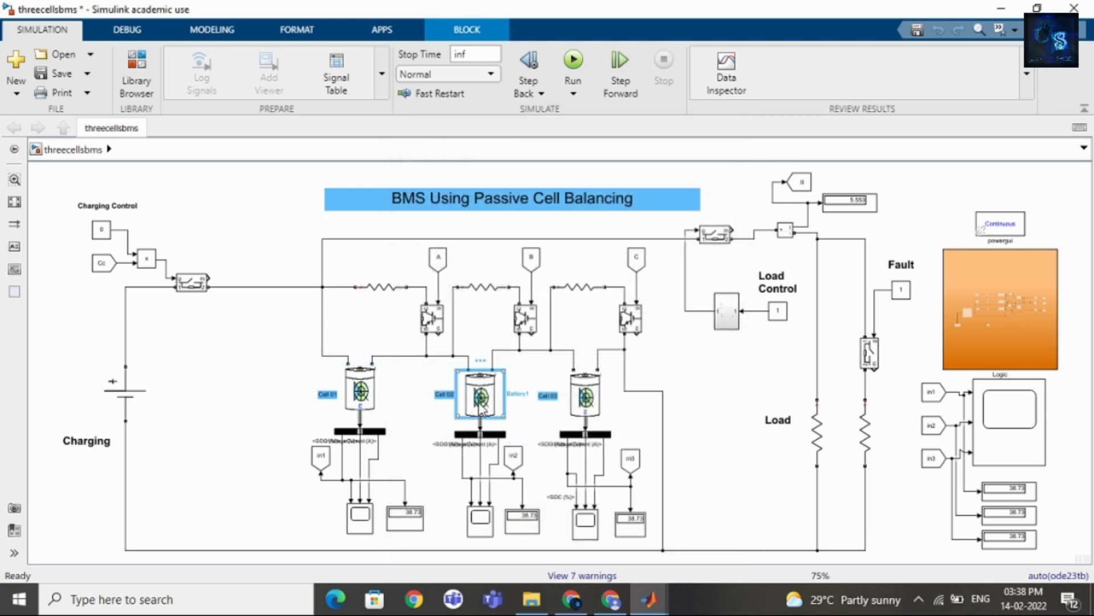
{"action": "double_click", "coordinate": [481, 404]}
{"action": "left_click", "coordinate": [634, 536]}
Inspect the Cell 03 battery, Cell 02 label and Charging label on the diagram
{"action": "left_click", "coordinate": [692, 389]}
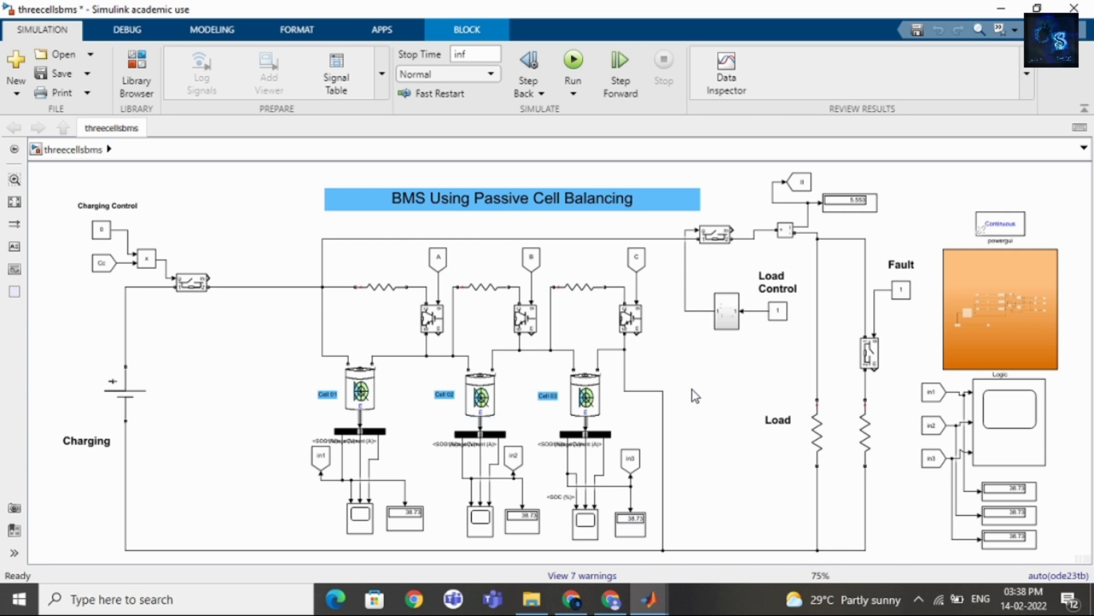
{"action": "left_click", "coordinate": [575, 415]}
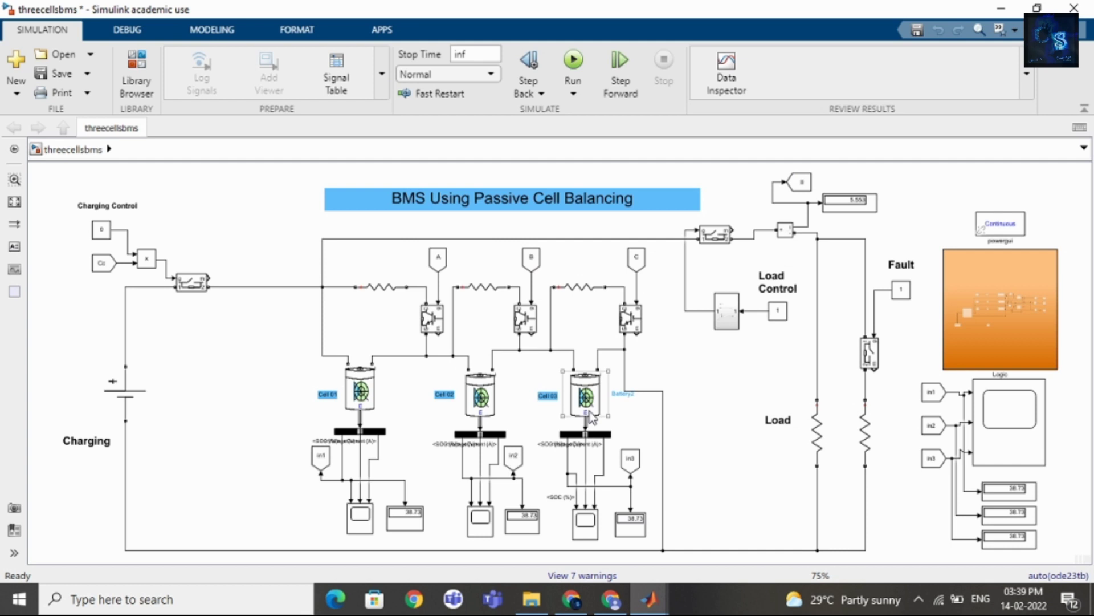
{"action": "left_click", "coordinate": [448, 396]}
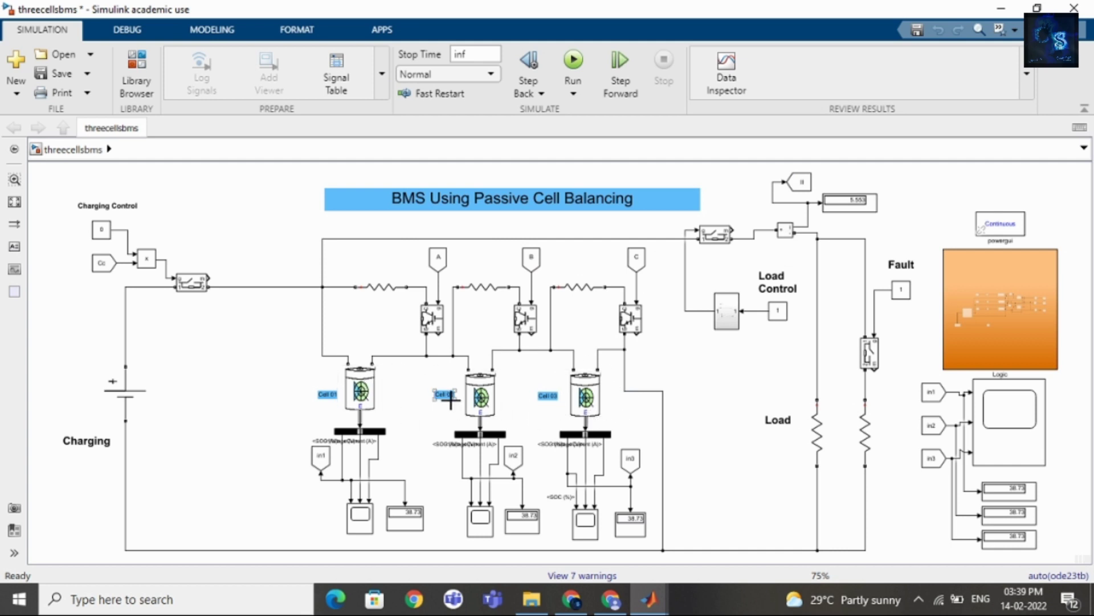
{"action": "left_click", "coordinate": [424, 397]}
{"action": "left_click", "coordinate": [103, 433]}
{"action": "left_click", "coordinate": [103, 429]}
Set the Charging Control constant to 1
{"action": "double_click", "coordinate": [102, 230]}
{"action": "type", "text": "1"}
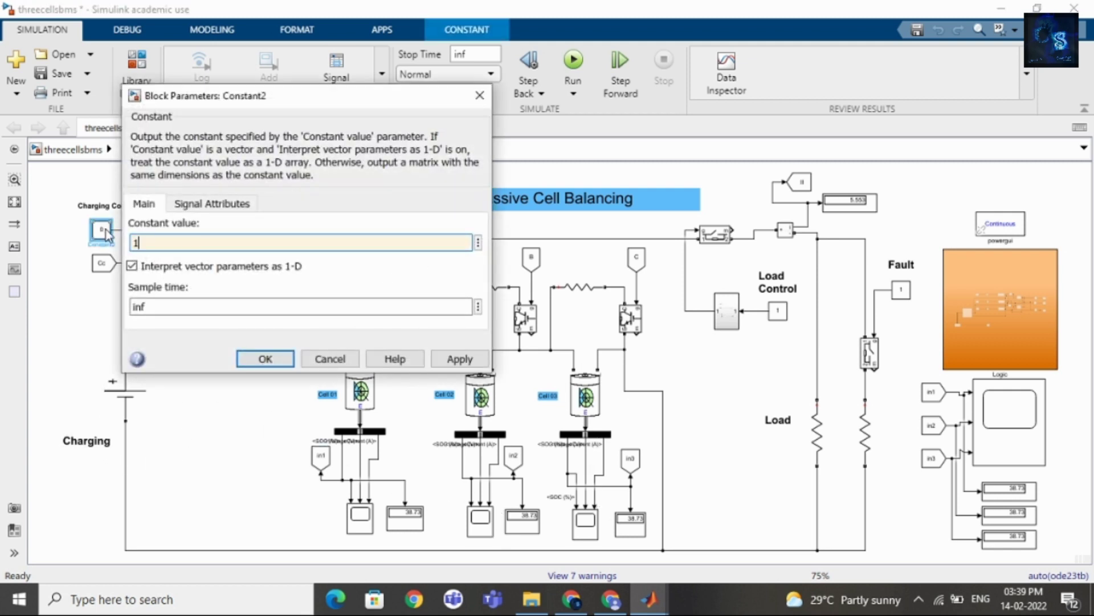
{"action": "key", "text": "Return"}
{"action": "left_click", "coordinate": [246, 215]}
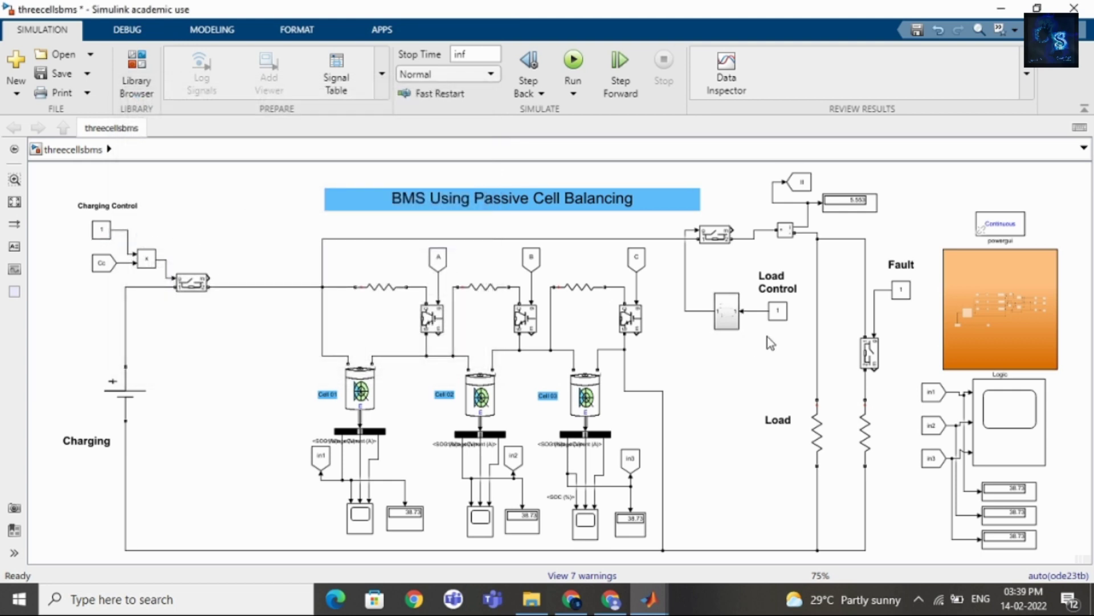
Set the Load Control and Fault constants both to 0
{"action": "double_click", "coordinate": [778, 313]}
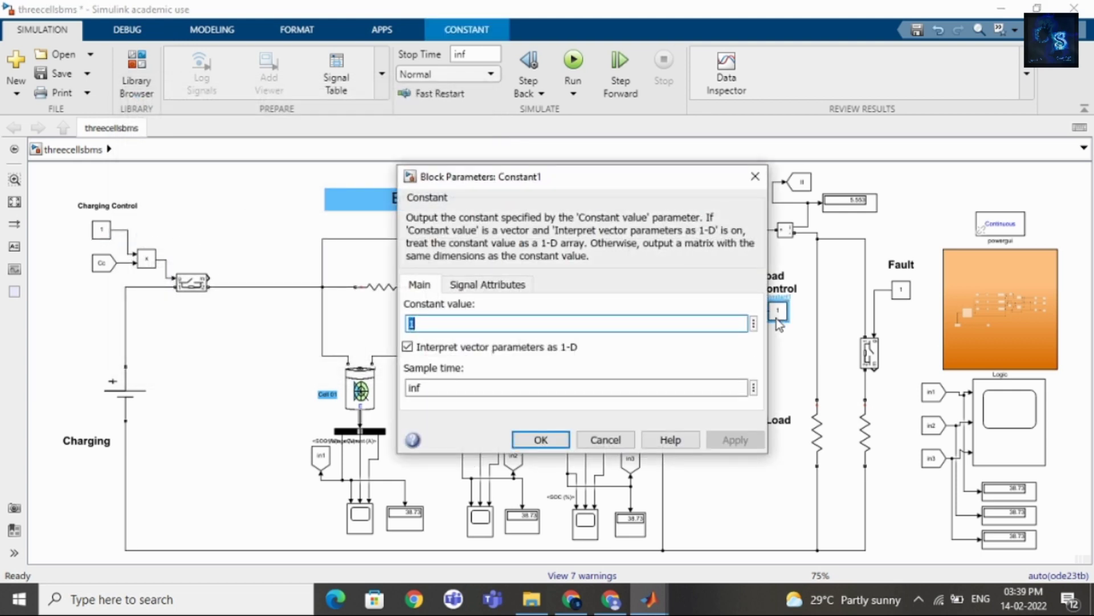
{"action": "type", "text": "0"}
{"action": "key", "text": "Return"}
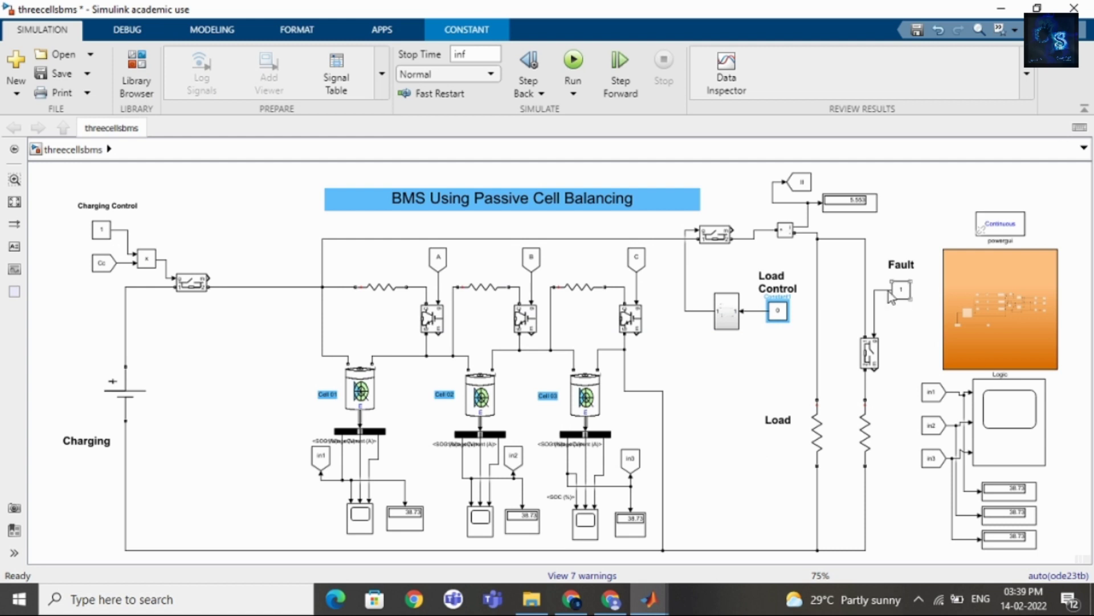
{"action": "double_click", "coordinate": [900, 292]}
{"action": "type", "text": "0"}
{"action": "key", "text": "Return"}
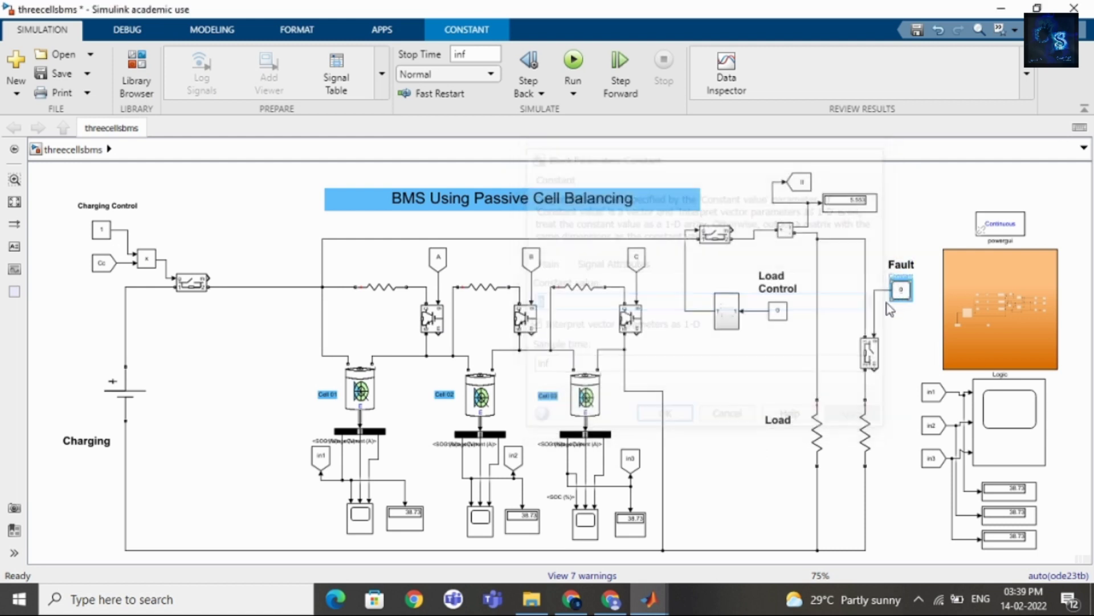
{"action": "left_click", "coordinate": [733, 385]}
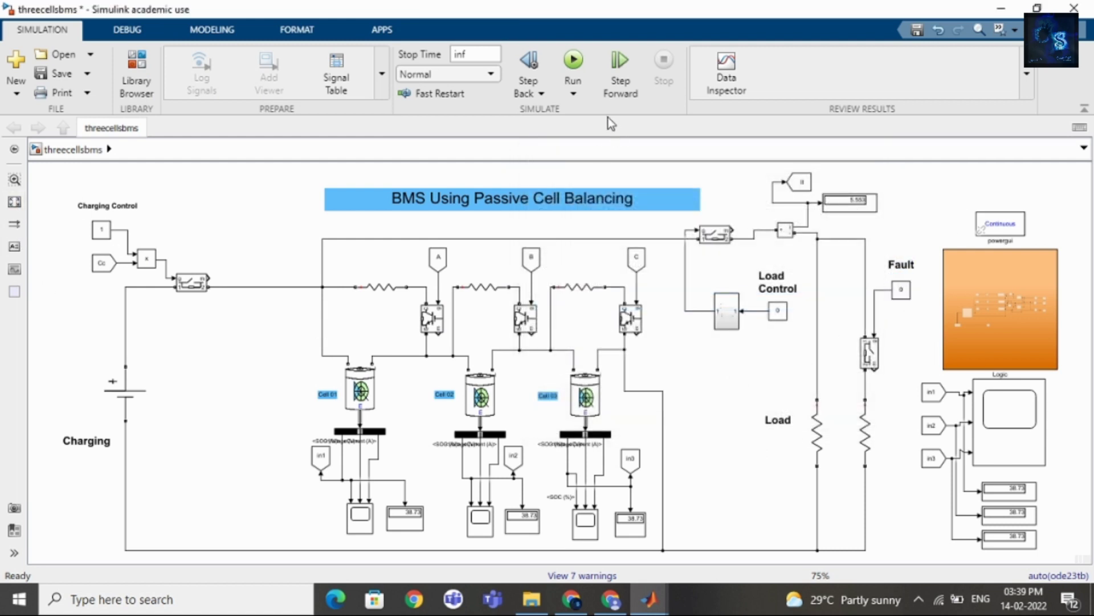
Run the charging simulation, pause at T=2490.738 with SOCs at 76.2, and view Scope6
{"action": "left_click", "coordinate": [574, 69]}
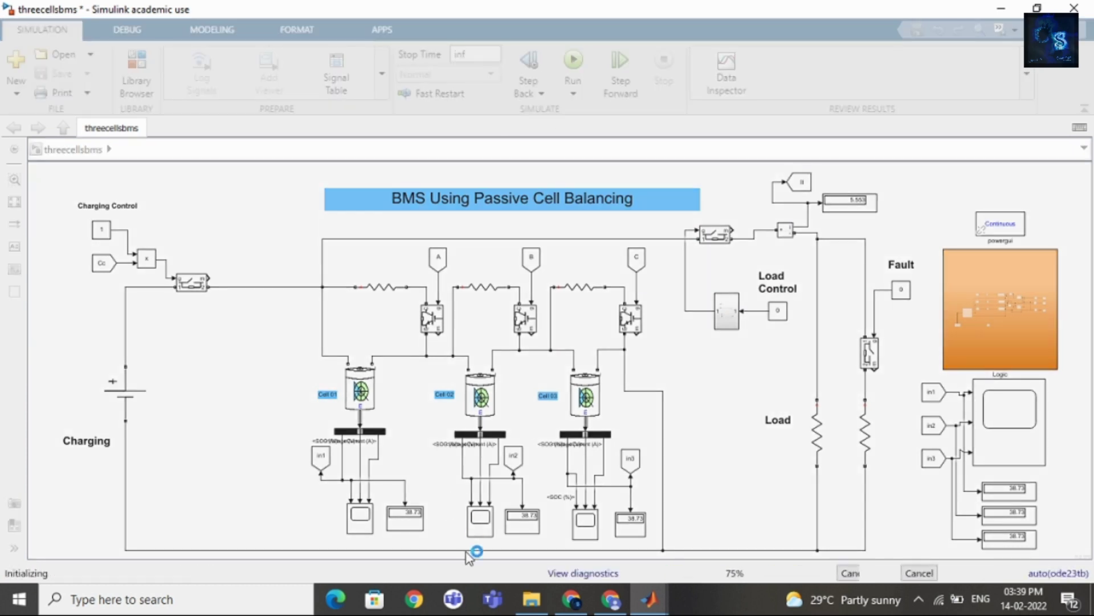
{"action": "scroll", "coordinate": [474, 556], "scroll_direction": "up", "scroll_amount": 1}
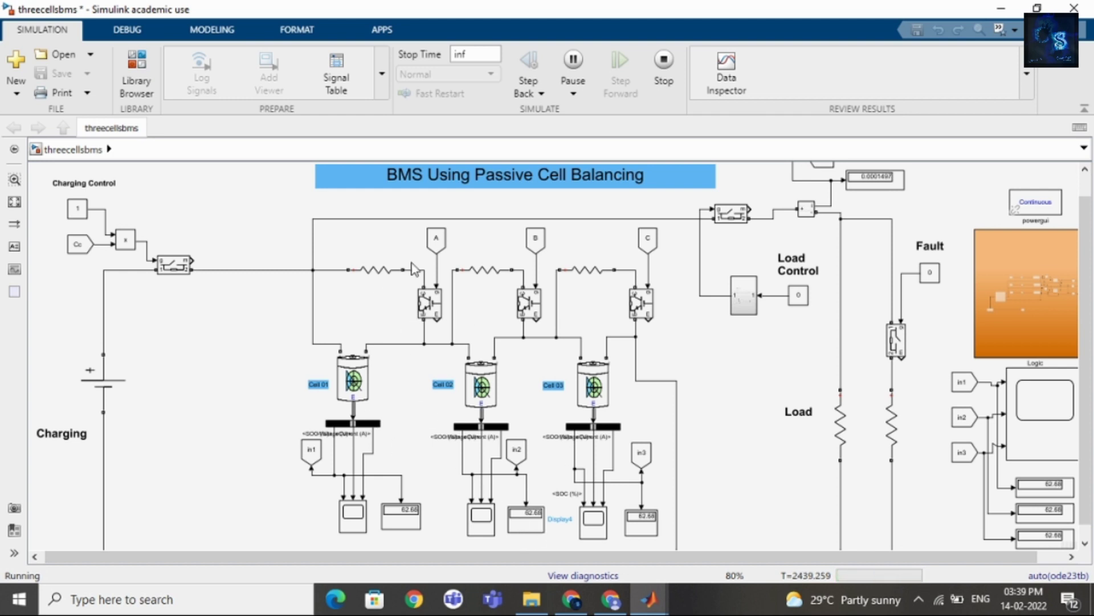
{"action": "left_click", "coordinate": [572, 62]}
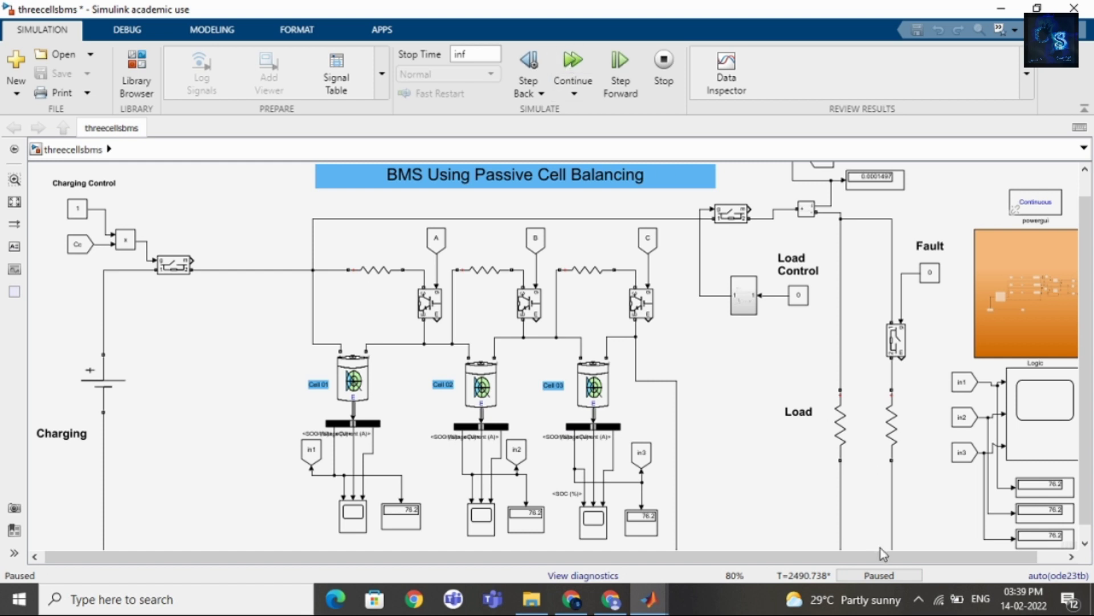
{"action": "scroll", "coordinate": [881, 548], "scroll_direction": "right", "scroll_amount": 2}
{"action": "double_click", "coordinate": [987, 416]}
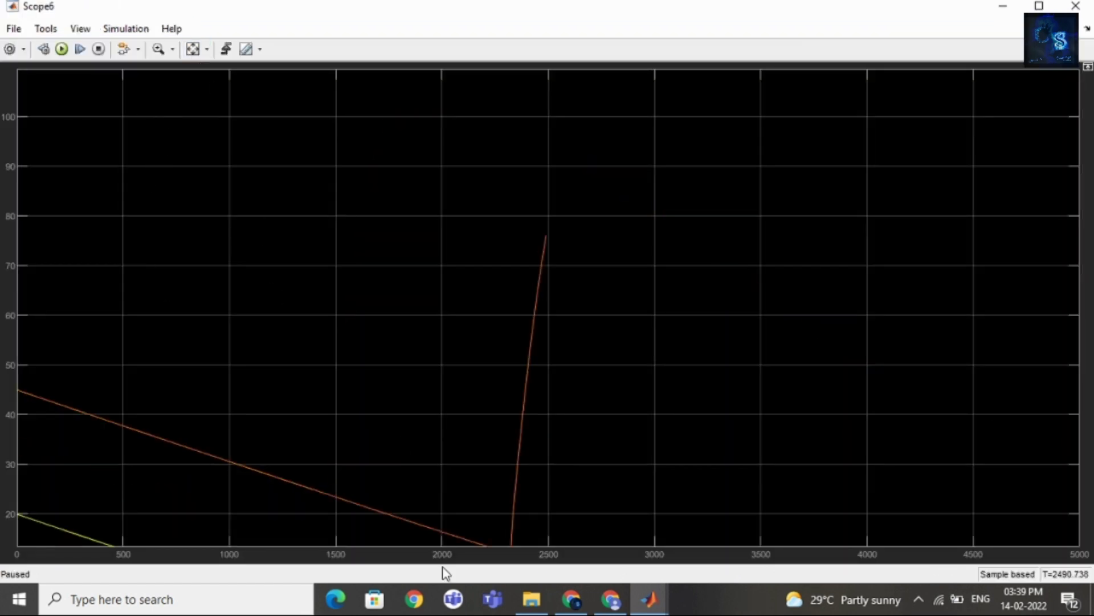
{"action": "key", "text": "ctrl+a"}
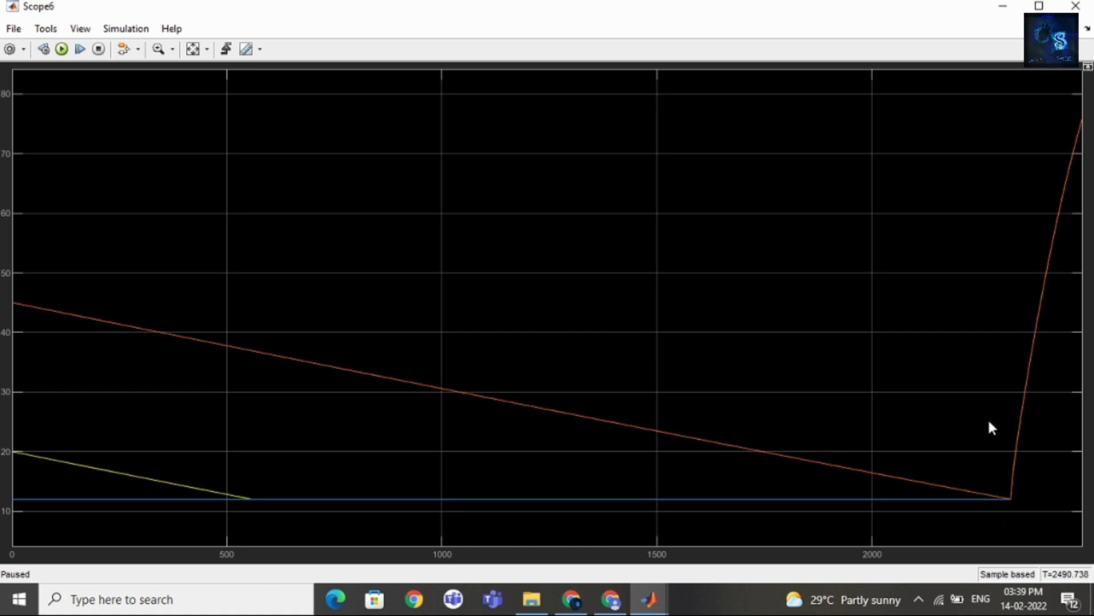
{"action": "left_click", "coordinate": [1003, 7]}
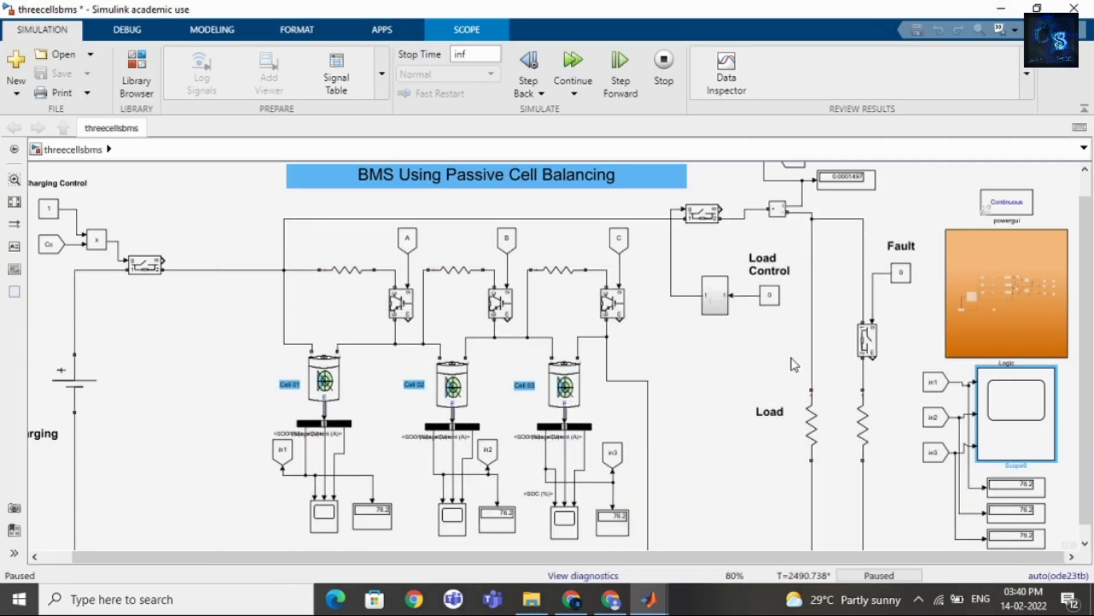
{"action": "left_click", "coordinate": [898, 463]}
{"action": "scroll", "coordinate": [1068, 517], "scroll_direction": "up", "scroll_amount": 1}
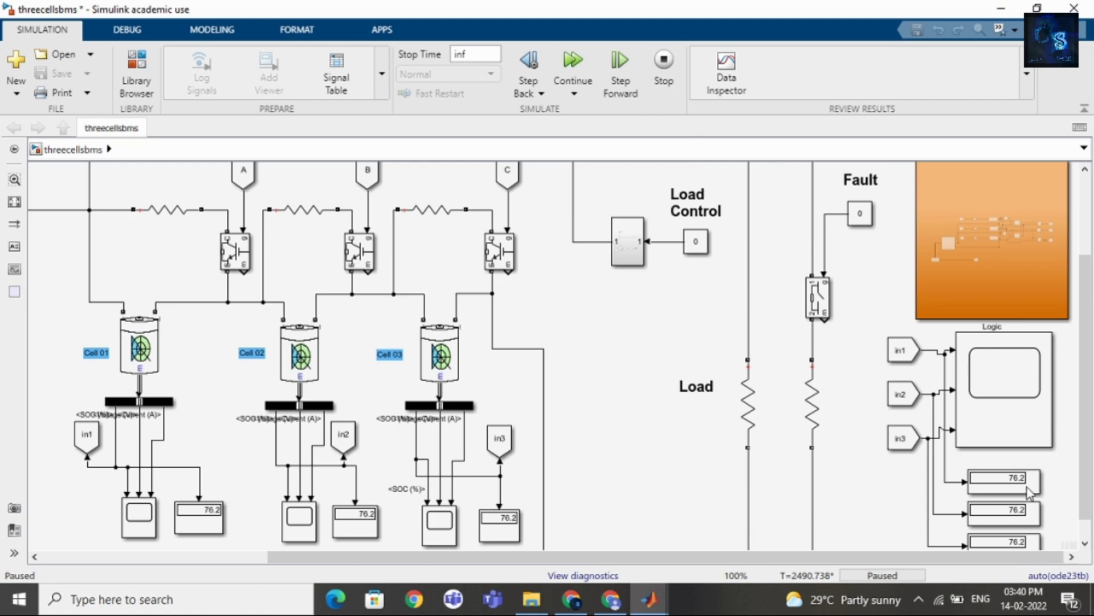
{"action": "left_click", "coordinate": [14, 202]}
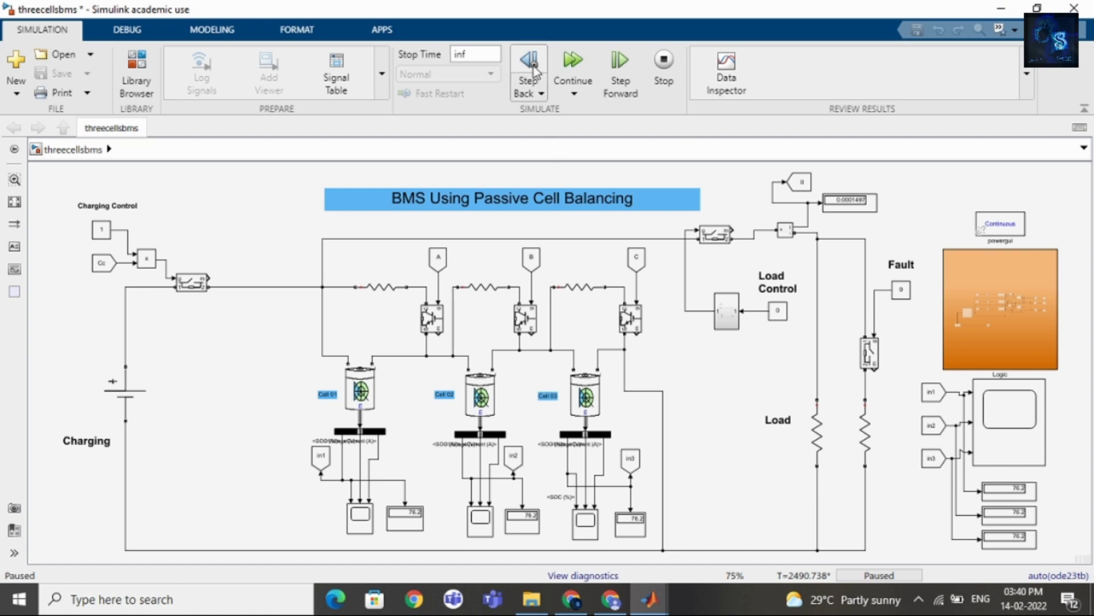
Set Charging Control to 0 and Load Control to 1
{"action": "double_click", "coordinate": [101, 231]}
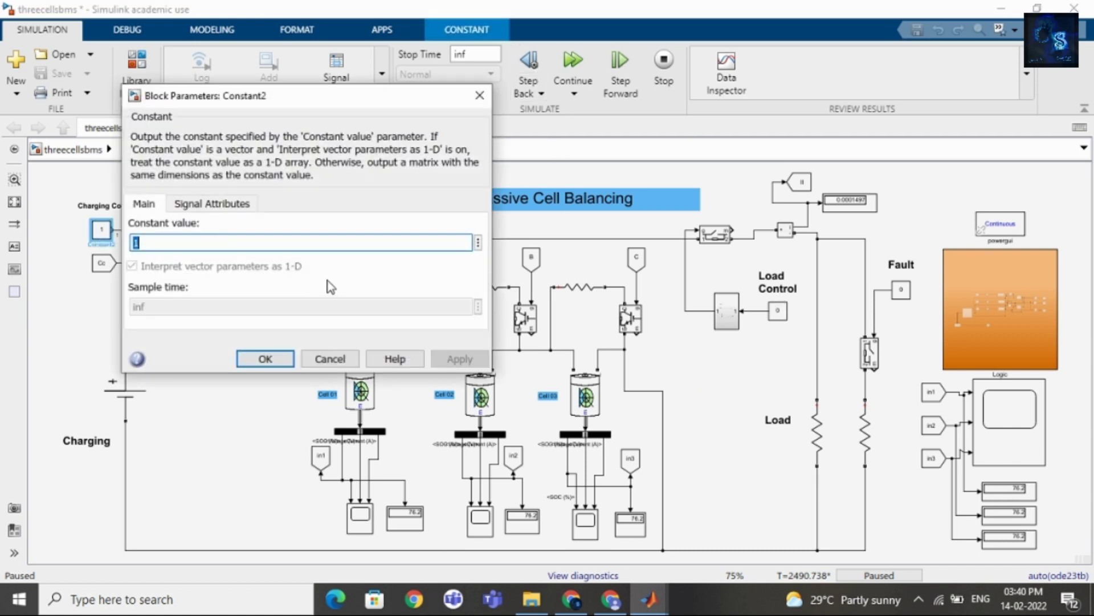
{"action": "type", "text": "0"}
{"action": "key", "text": "Return"}
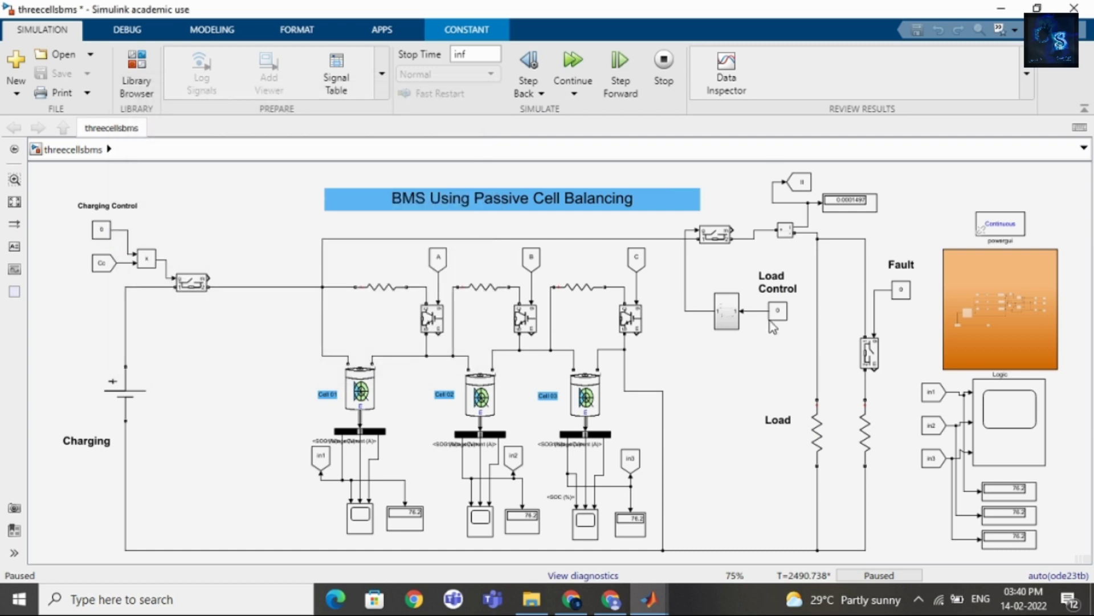
{"action": "double_click", "coordinate": [778, 310]}
{"action": "key", "text": "Return"}
{"action": "left_click", "coordinate": [785, 372]}
Continue the paused simulation, discharging the cells to 55.47 at T=3169.018
{"action": "scroll", "coordinate": [427, 538], "scroll_direction": "up", "scroll_amount": 1}
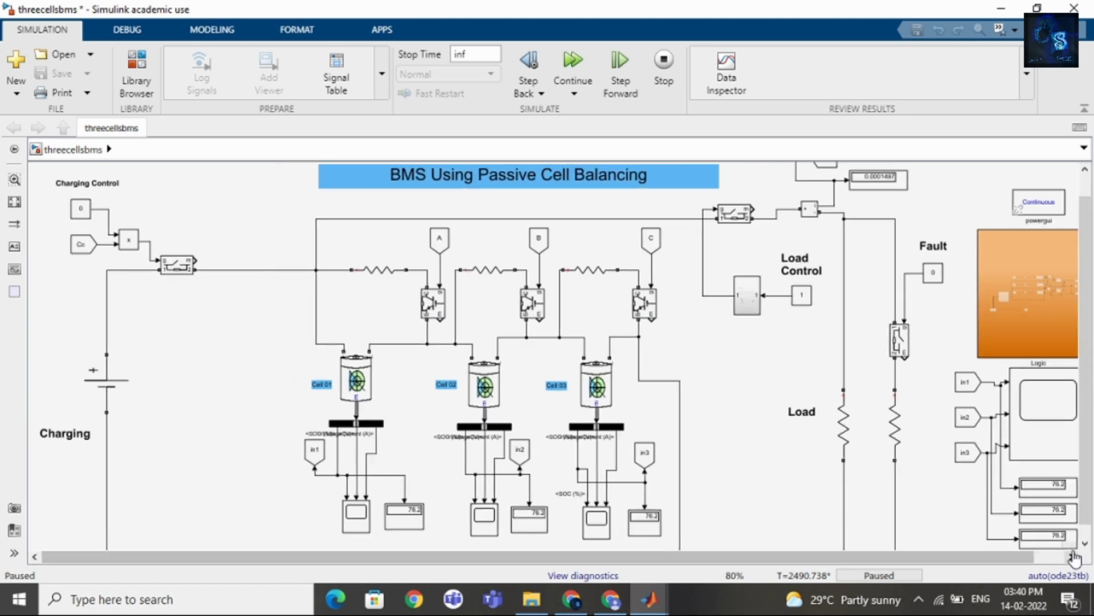
{"action": "left_click_drag", "start_coordinate": [1008, 562], "coordinate": [1034, 561]}
{"action": "left_click_drag", "start_coordinate": [1082, 480], "coordinate": [1082, 493]}
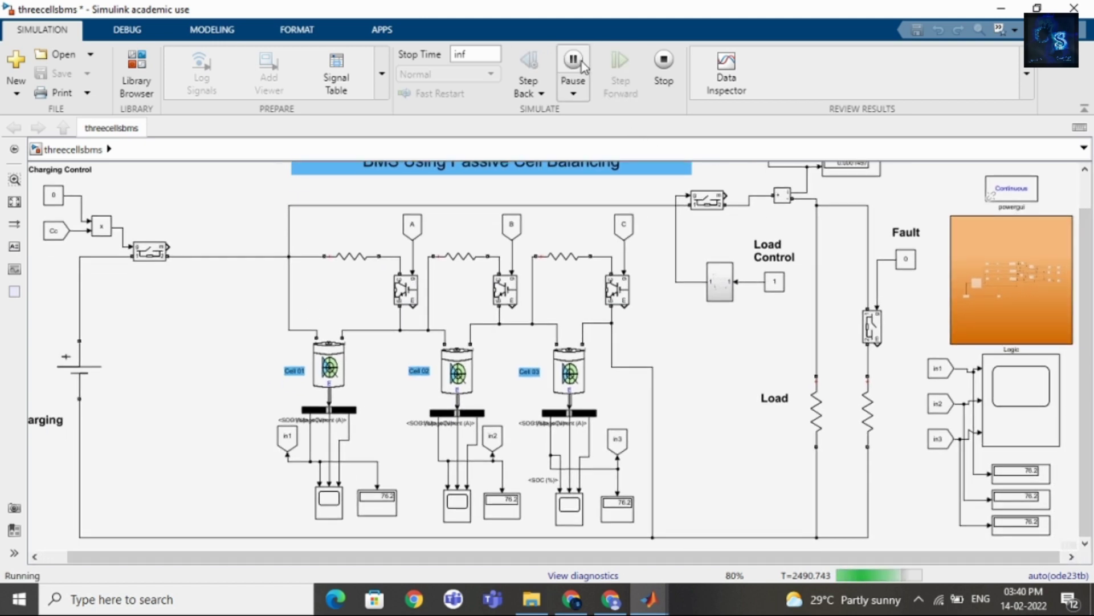
{"action": "left_click", "coordinate": [573, 63]}
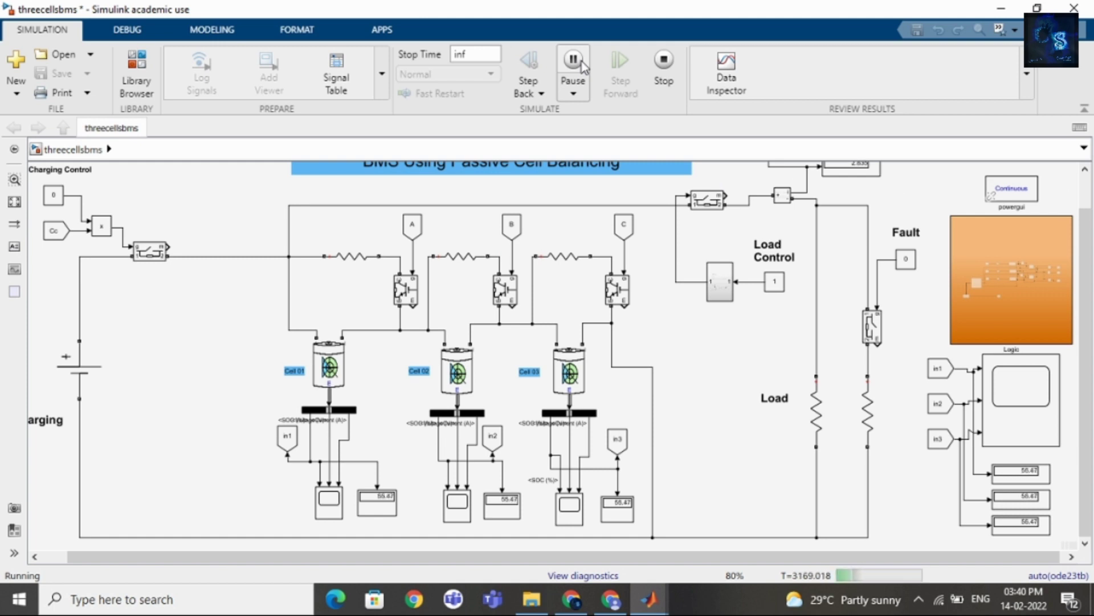
Set the Fault constant block's value to 1
{"action": "double_click", "coordinate": [905, 259]}
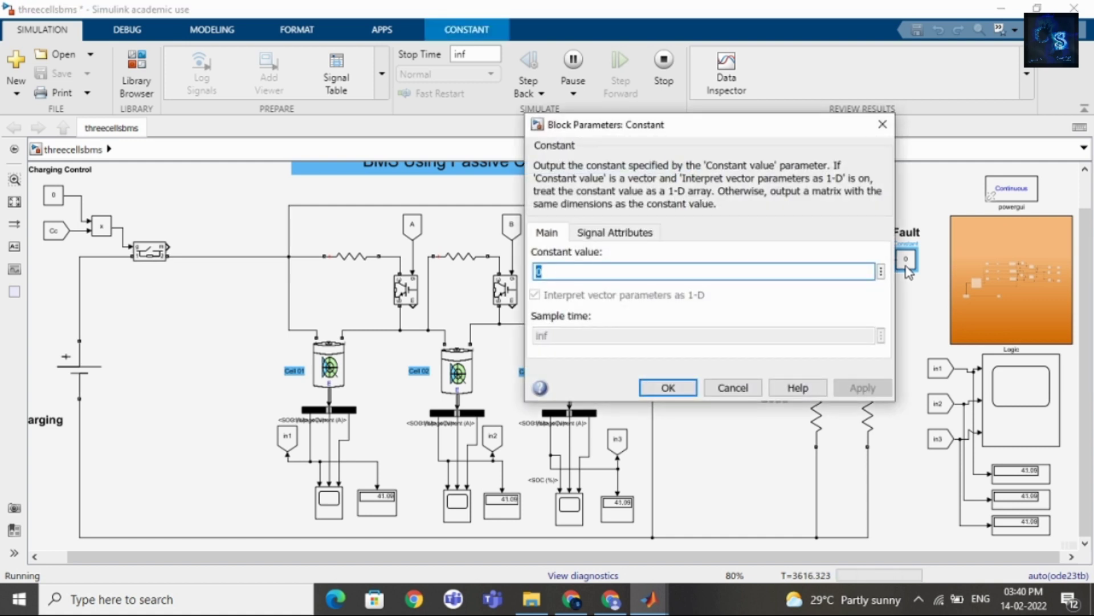
{"action": "type", "text": "1"}
{"action": "key", "text": "Return"}
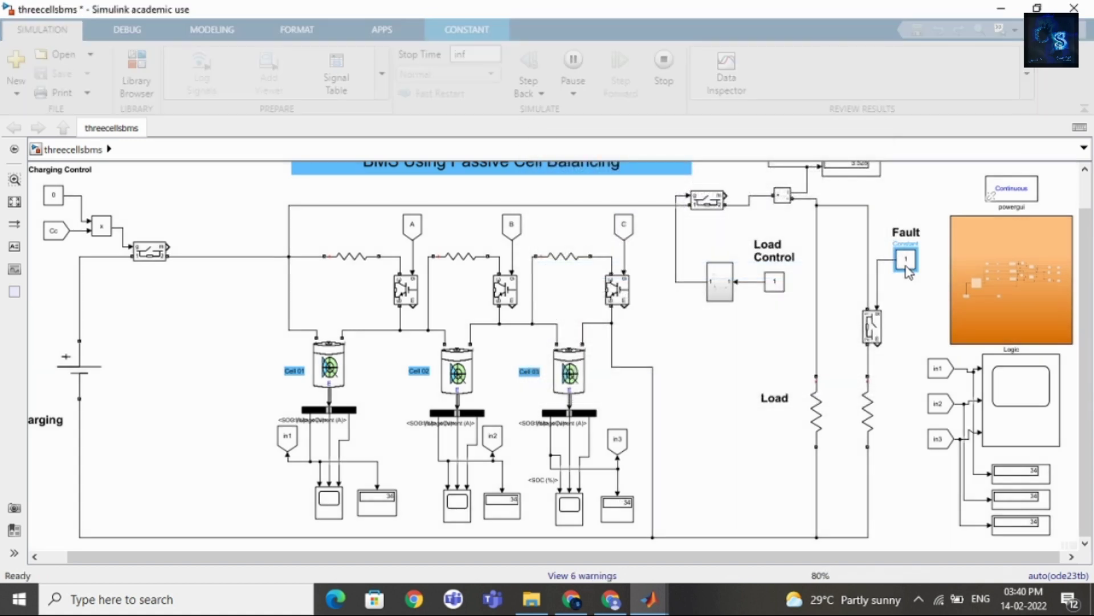
{"action": "left_click", "coordinate": [842, 281]}
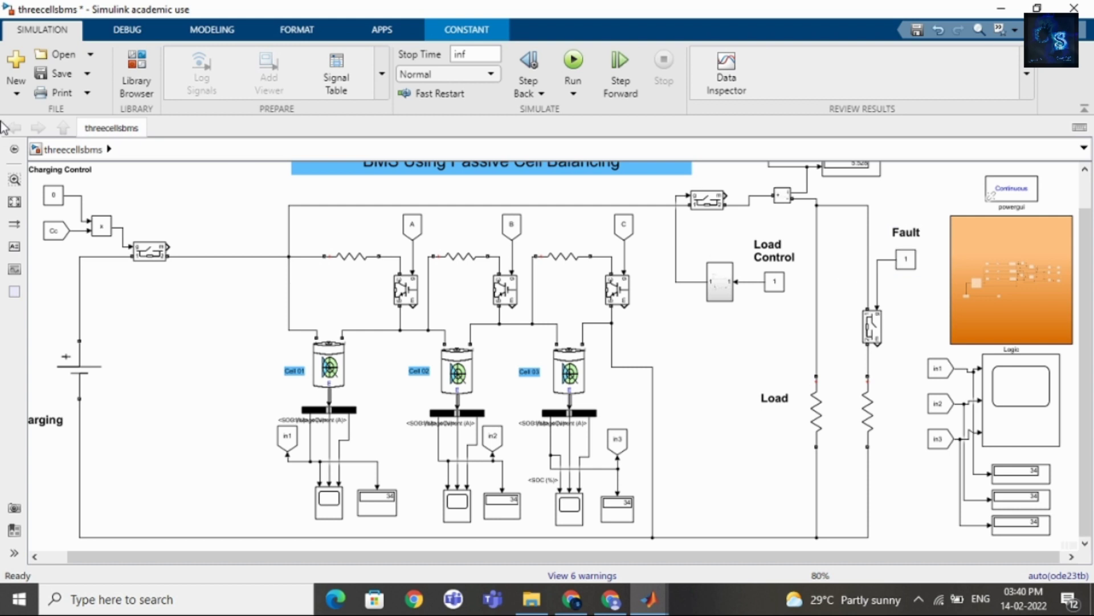
Fit the whole diagram in view to check all three cell SOC displays read 34
{"action": "left_click", "coordinate": [14, 202]}
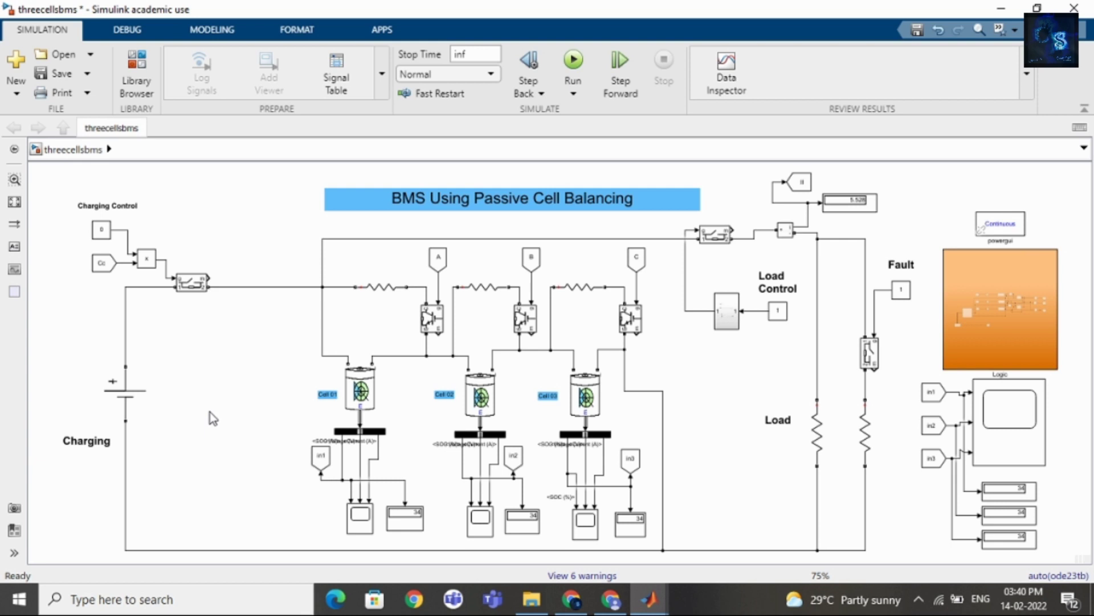
{"action": "left_click", "coordinate": [122, 389]}
{"action": "left_click", "coordinate": [59, 370]}
{"action": "left_click", "coordinate": [611, 599]}
Bring up the casstyles.com home page and scroll through its Our Expertise services
{"action": "left_click", "coordinate": [587, 607]}
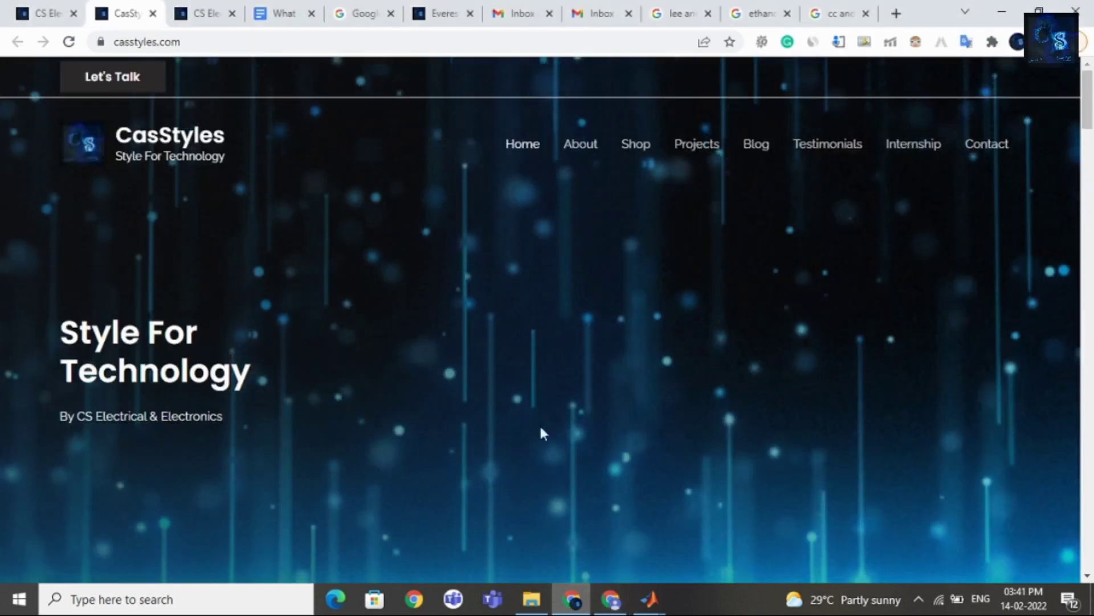
{"action": "scroll", "coordinate": [505, 351], "scroll_direction": "down", "scroll_amount": 10}
{"action": "scroll", "coordinate": [505, 351], "scroll_direction": "down", "scroll_amount": 20}
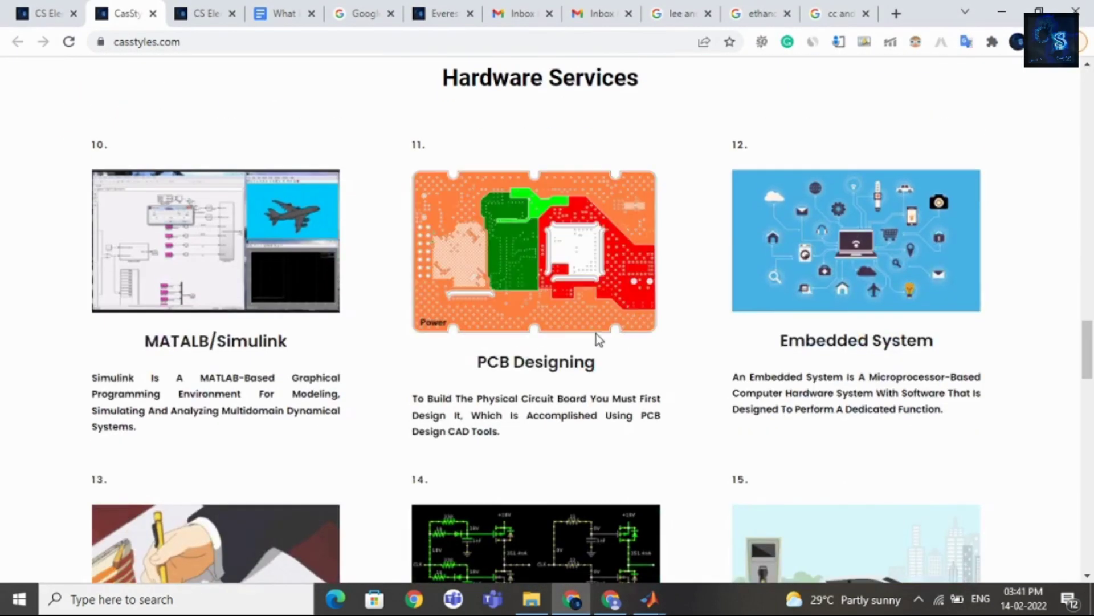
{"action": "scroll", "coordinate": [577, 354], "scroll_direction": "down", "scroll_amount": 5}
{"action": "scroll", "coordinate": [578, 354], "scroll_direction": "down", "scroll_amount": 13}
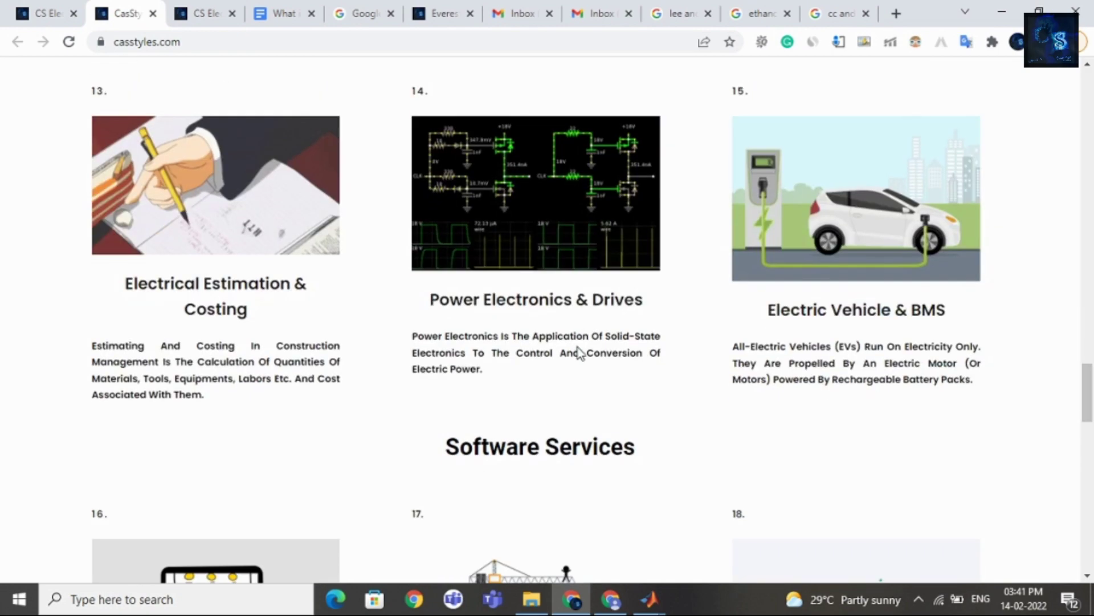
{"action": "scroll", "coordinate": [514, 390], "scroll_direction": "up", "scroll_amount": 4}
{"action": "scroll", "coordinate": [572, 481], "scroll_direction": "up", "scroll_amount": 20}
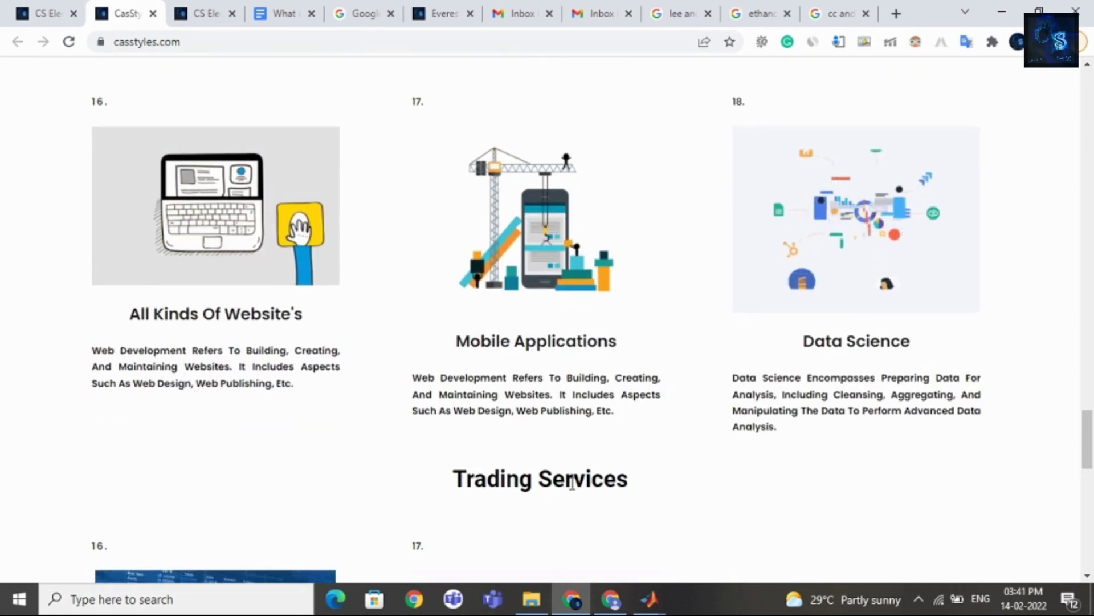
{"action": "scroll", "coordinate": [539, 479], "scroll_direction": "up", "scroll_amount": 15}
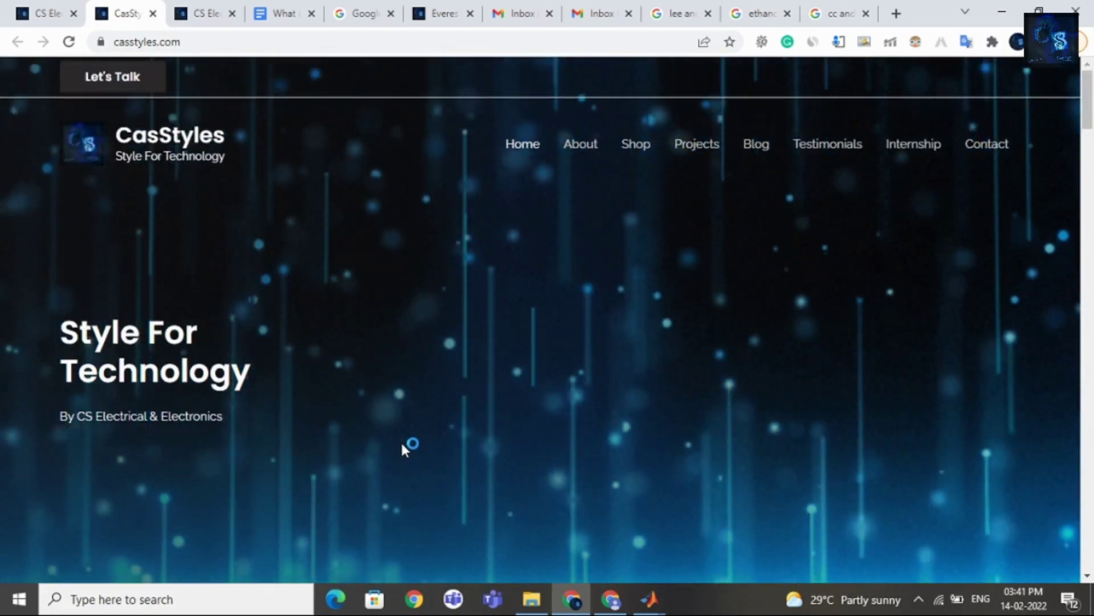
{"action": "scroll", "coordinate": [327, 322], "scroll_direction": "down", "scroll_amount": 10}
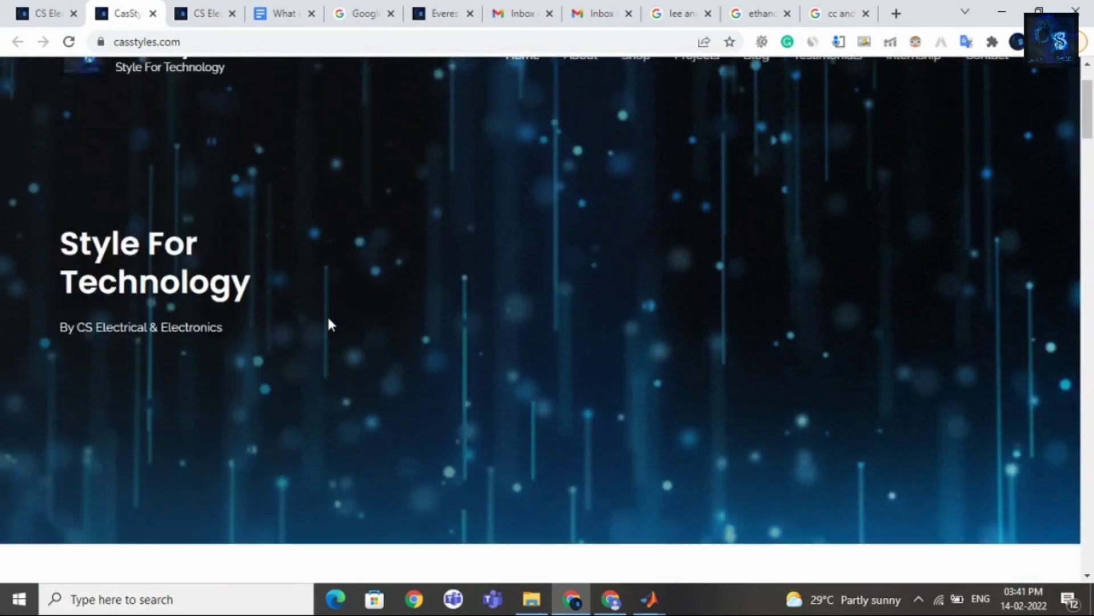
{"action": "mouse_move", "coordinate": [656, 604]}
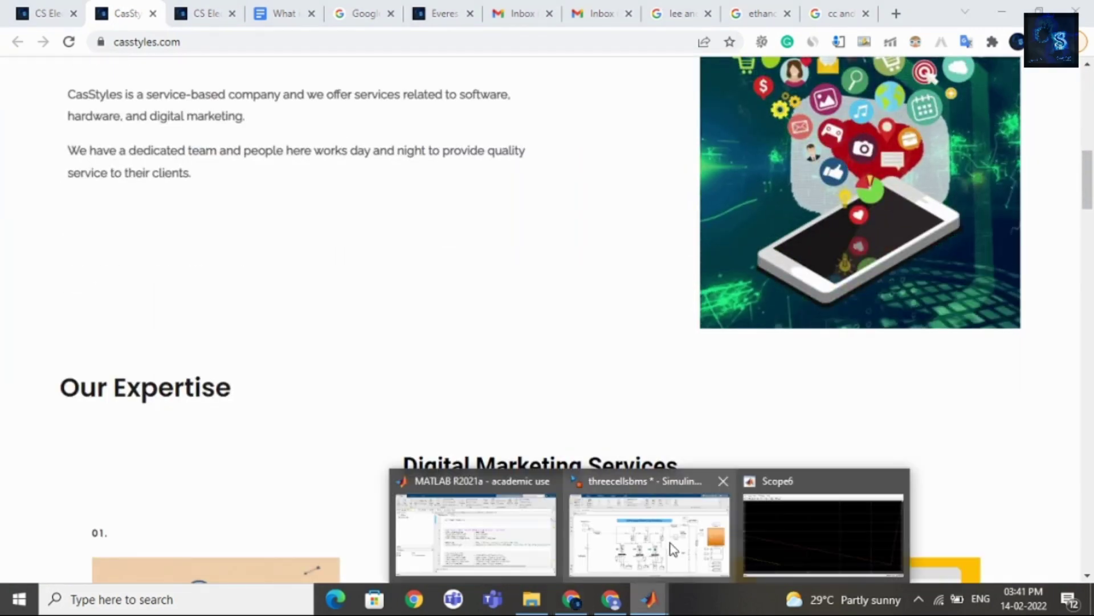